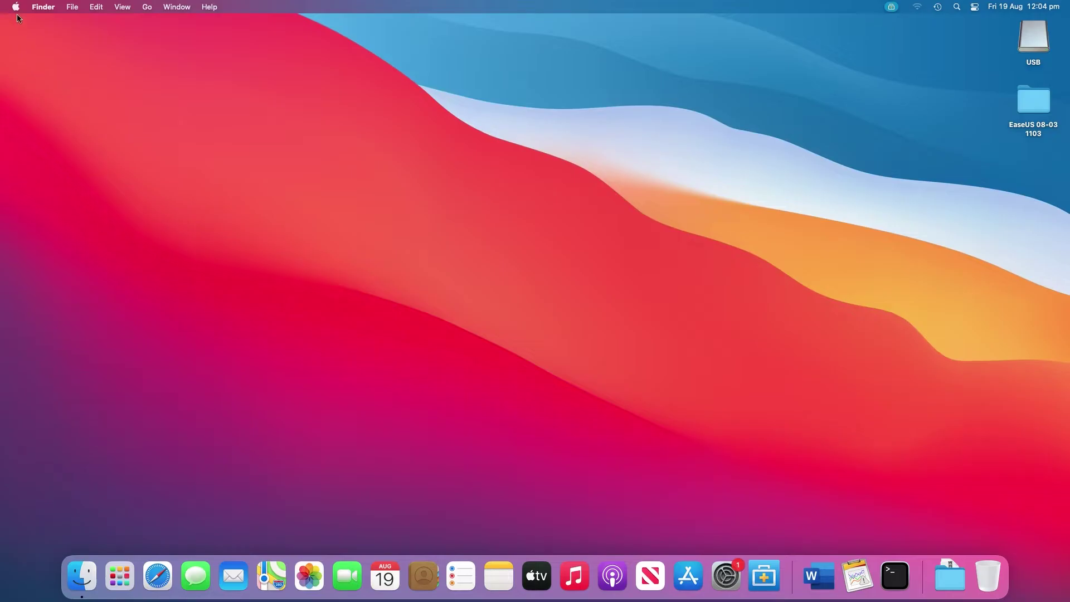
Restart the Mac from the Apple menu and confirm the restart.
{"action": "left_click", "coordinate": [17, 7]}
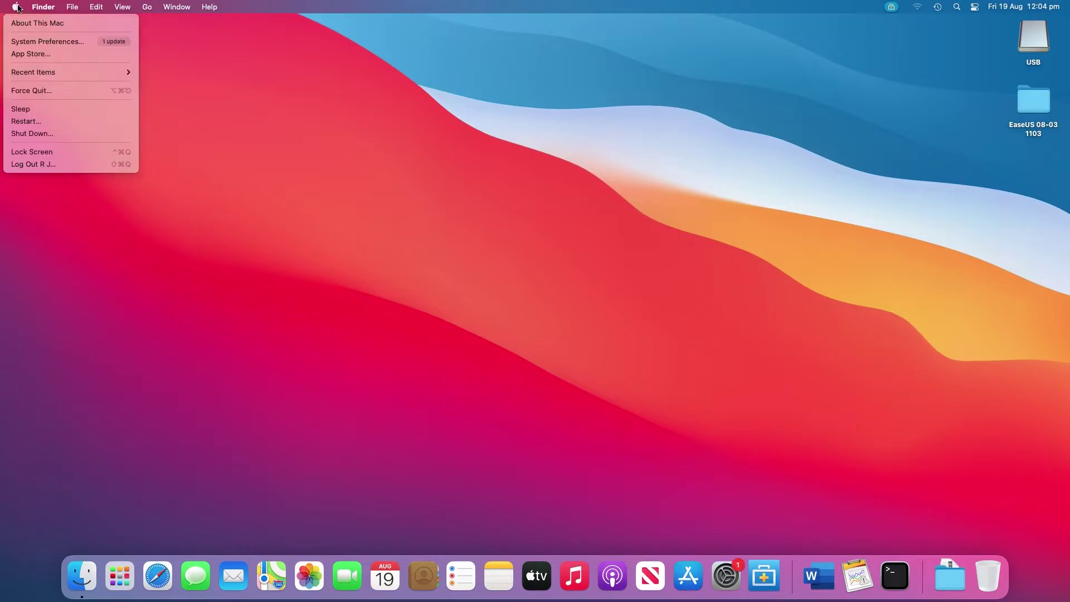
{"action": "left_click", "coordinate": [48, 119]}
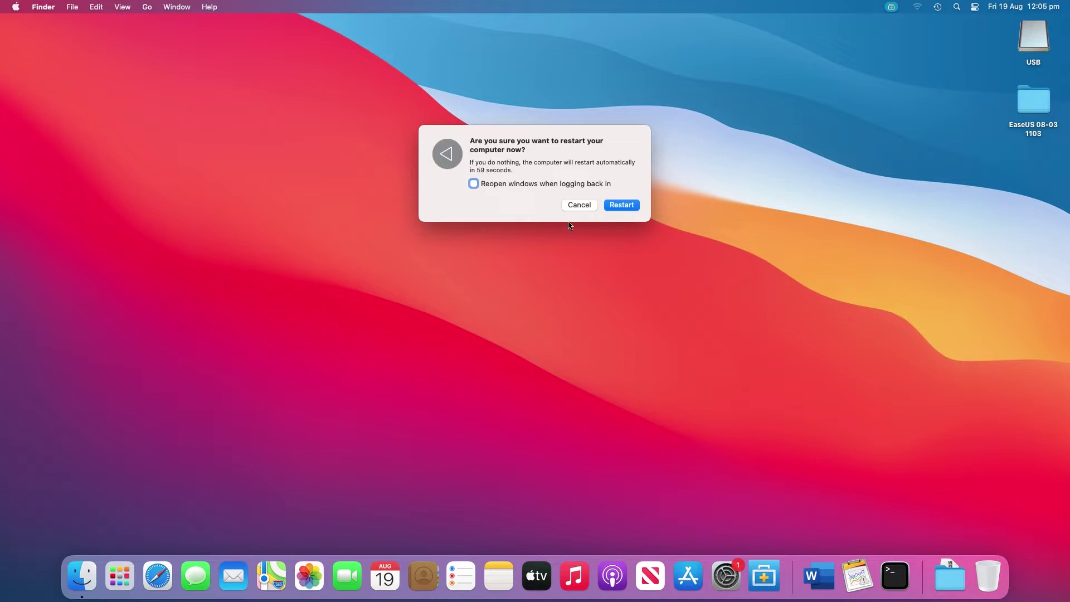
{"action": "left_click", "coordinate": [621, 205]}
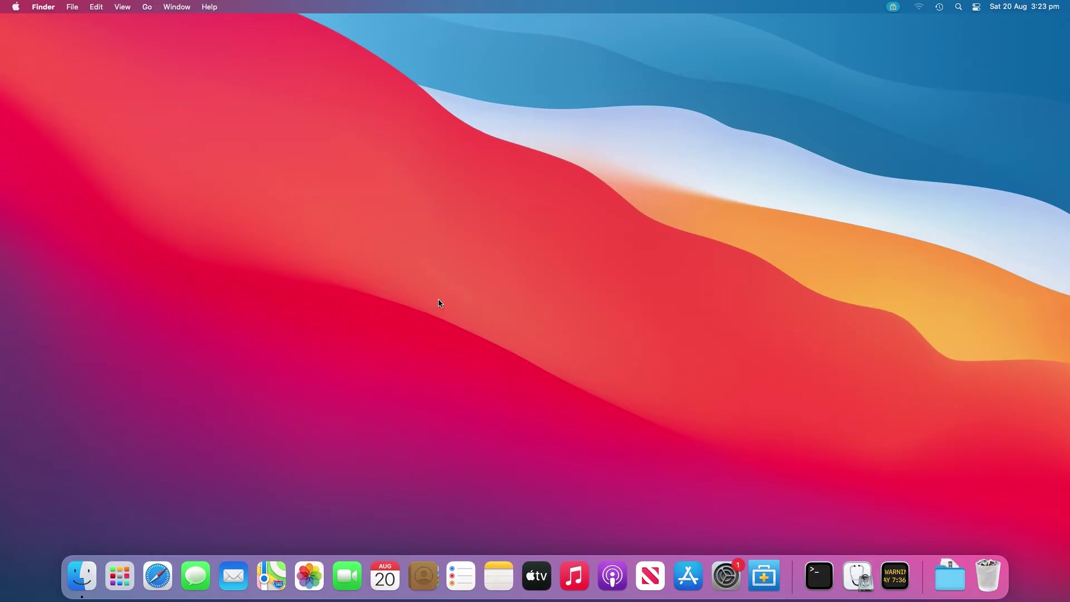
In Finder Preferences, tick External disks so drives show on the desktop.
{"action": "left_click", "coordinate": [42, 8]}
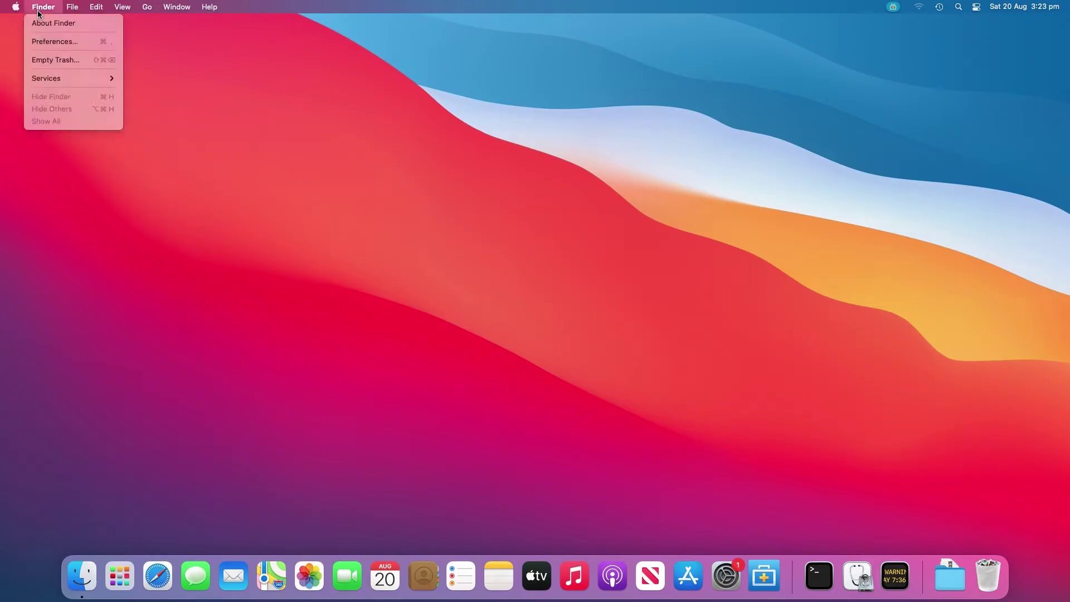
{"action": "left_click", "coordinate": [40, 42]}
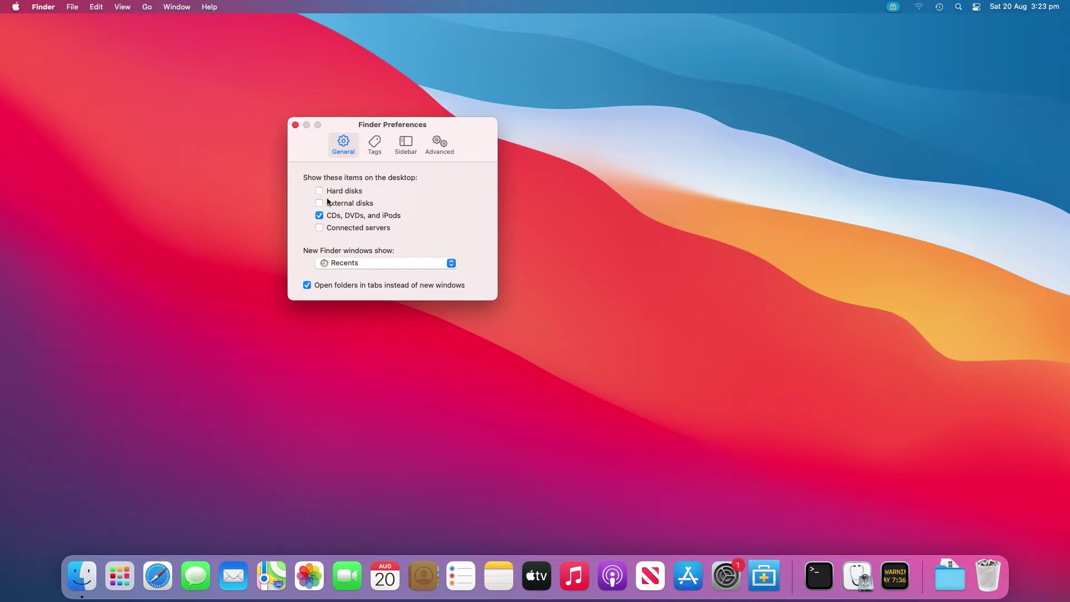
{"action": "left_click", "coordinate": [319, 203]}
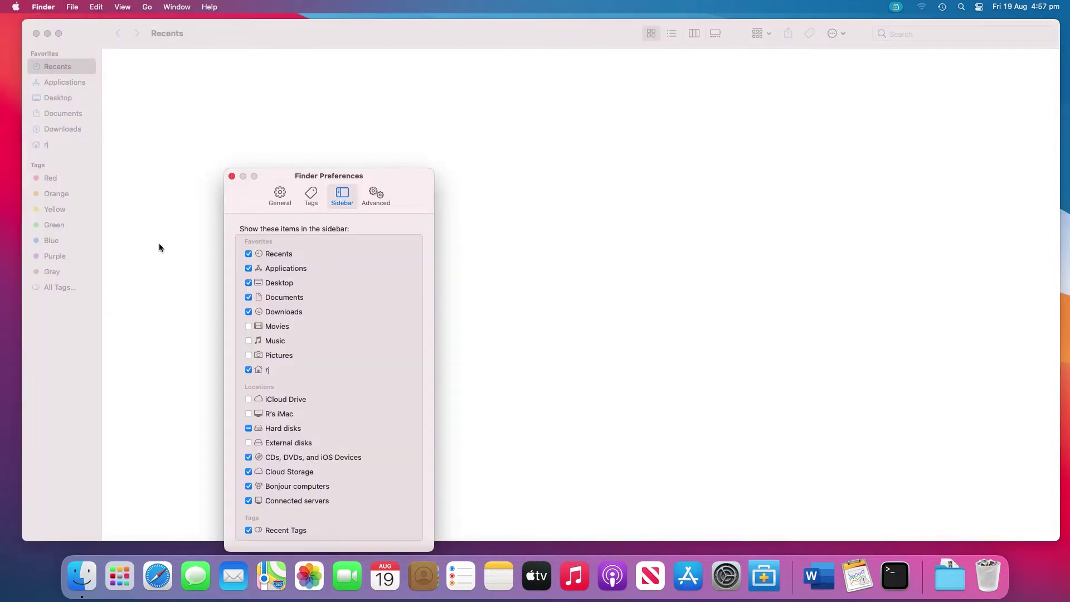
Tick External disks in the Sidebar settings, then close Finder Preferences.
{"action": "left_click", "coordinate": [249, 444]}
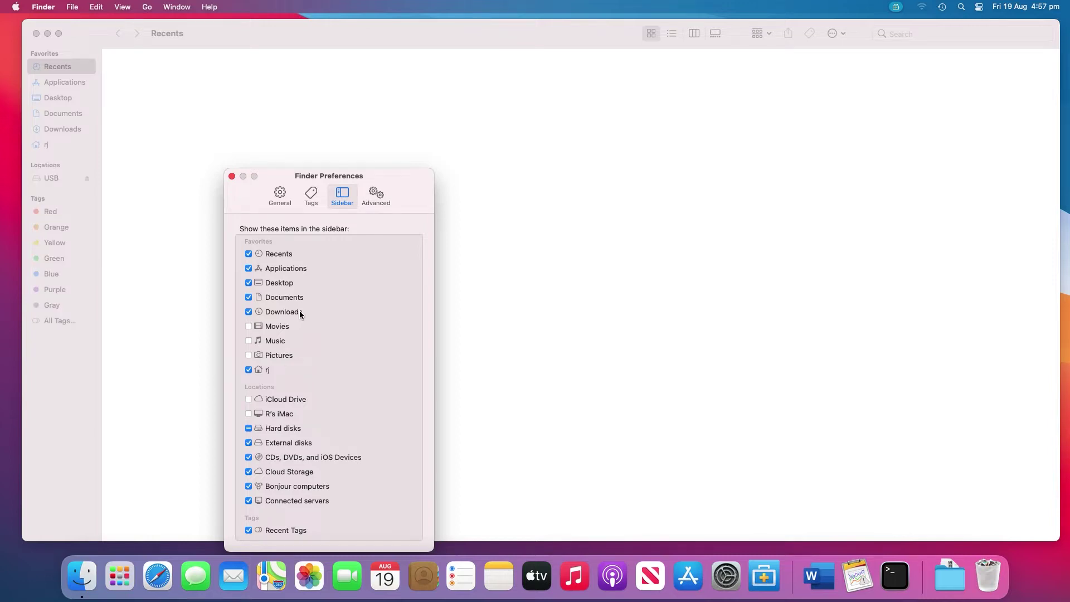
{"action": "left_click_drag", "start_coordinate": [321, 174], "coordinate": [382, 132]}
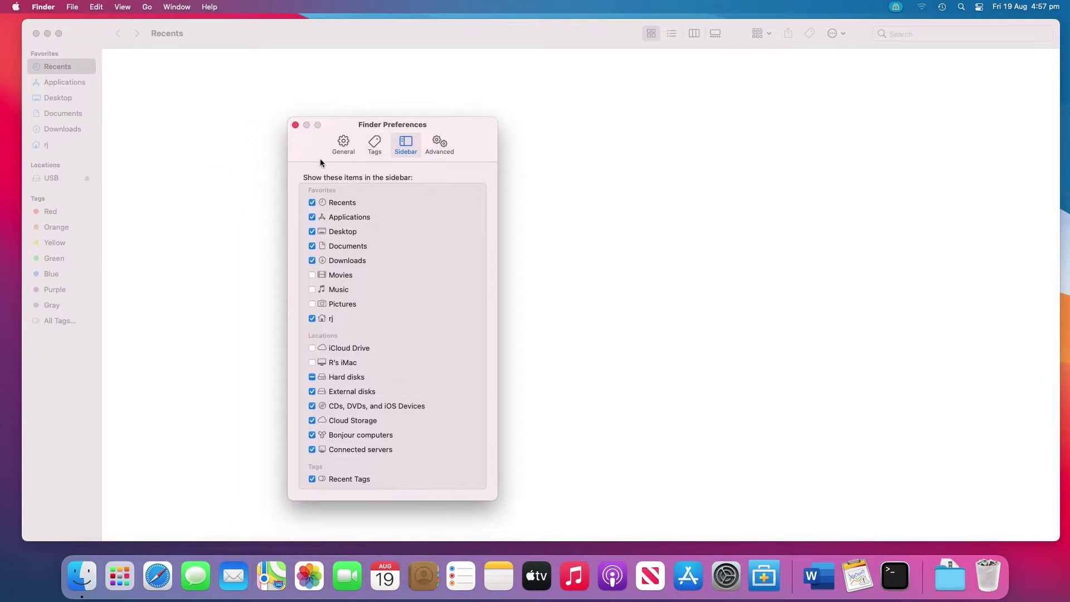
{"action": "left_click", "coordinate": [295, 126]}
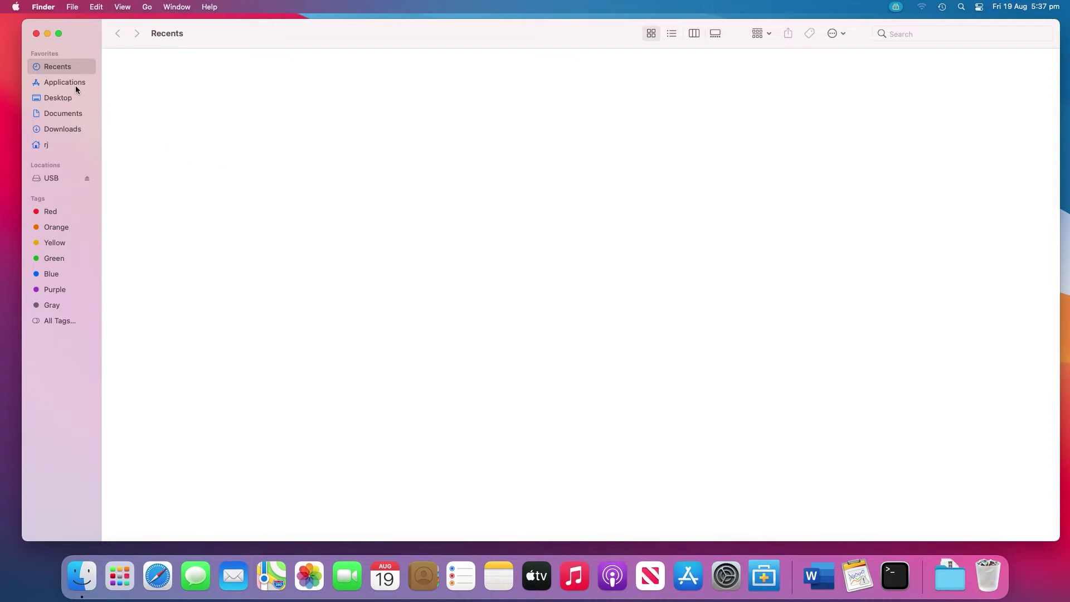
Launch System Information from Applications > Utilities and view USB DISK in the USB tree.
{"action": "left_click", "coordinate": [76, 88]}
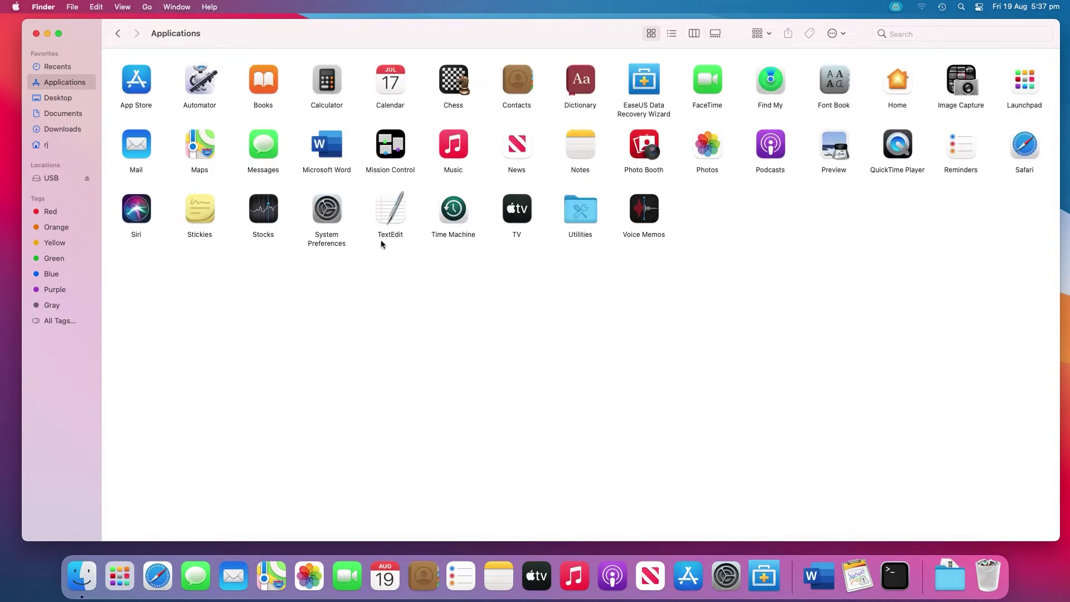
{"action": "double_click", "coordinate": [577, 218]}
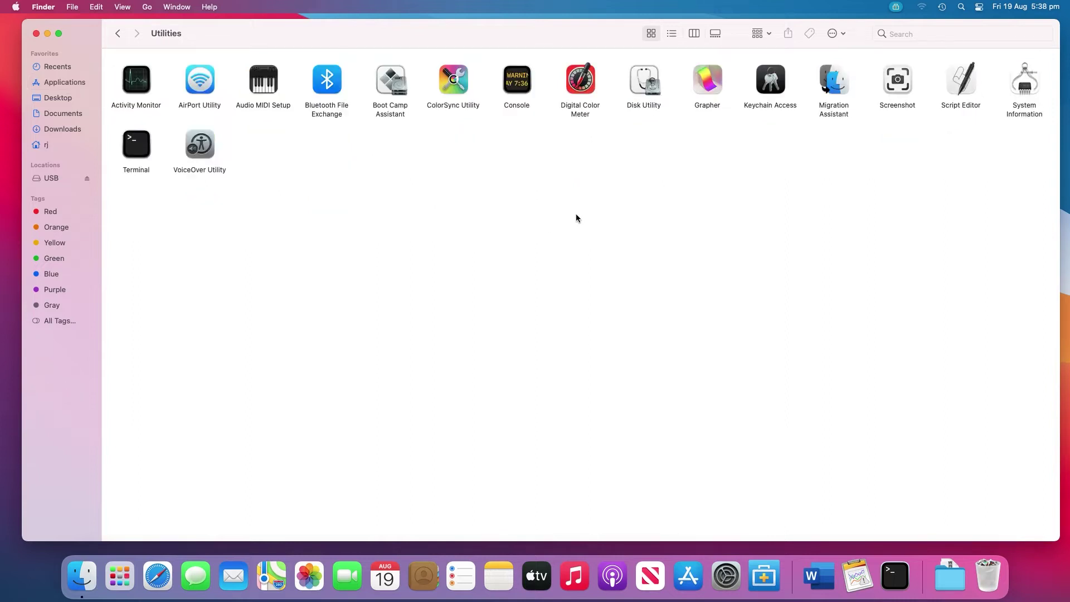
{"action": "left_click", "coordinate": [1022, 88]}
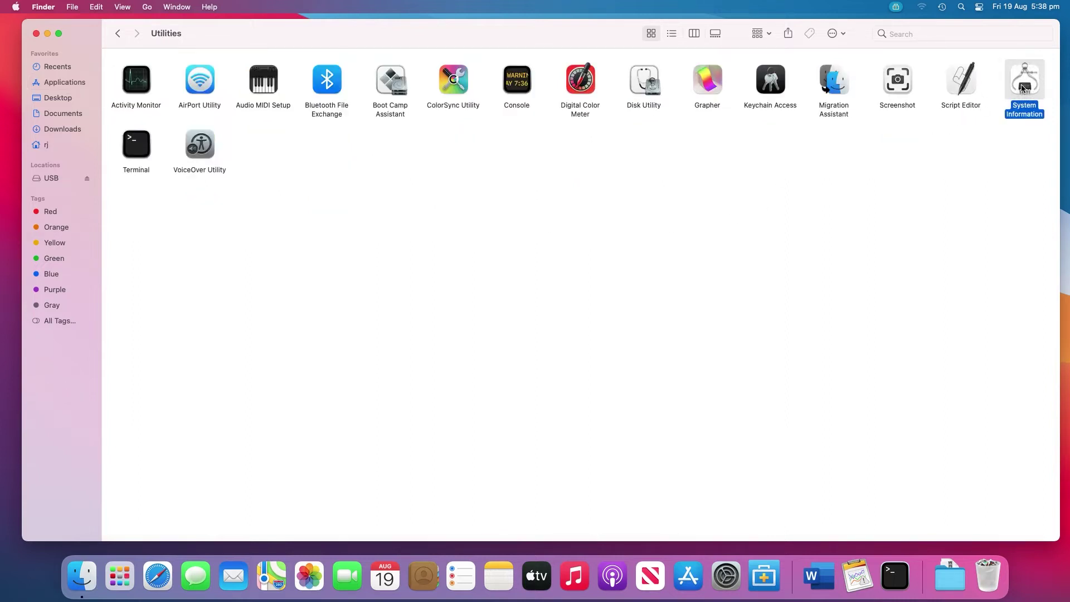
{"action": "double_click", "coordinate": [1022, 88]}
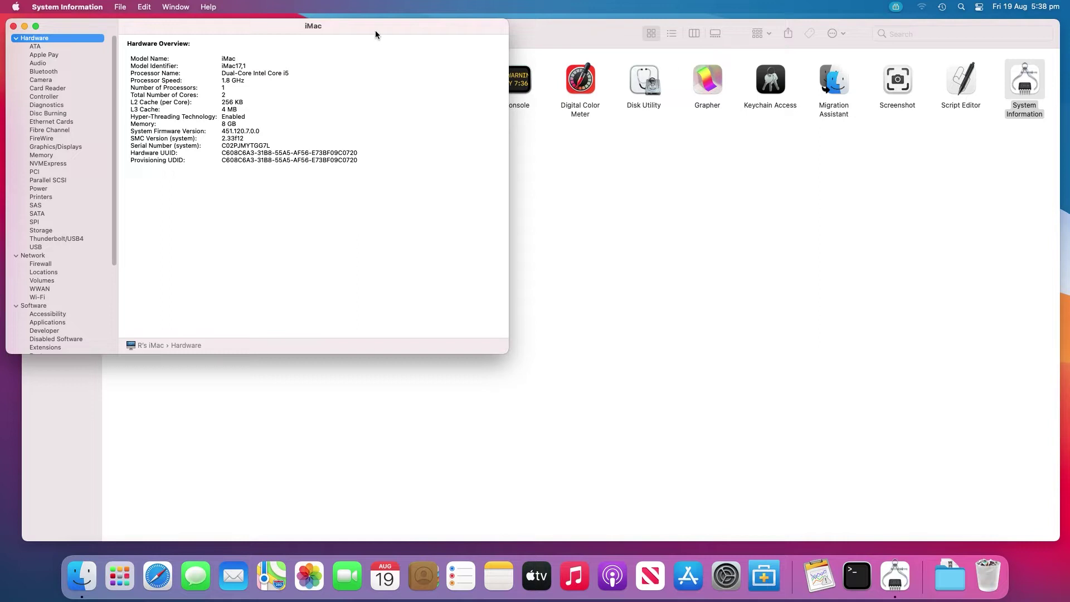
{"action": "left_click_drag", "start_coordinate": [375, 34], "coordinate": [710, 110]}
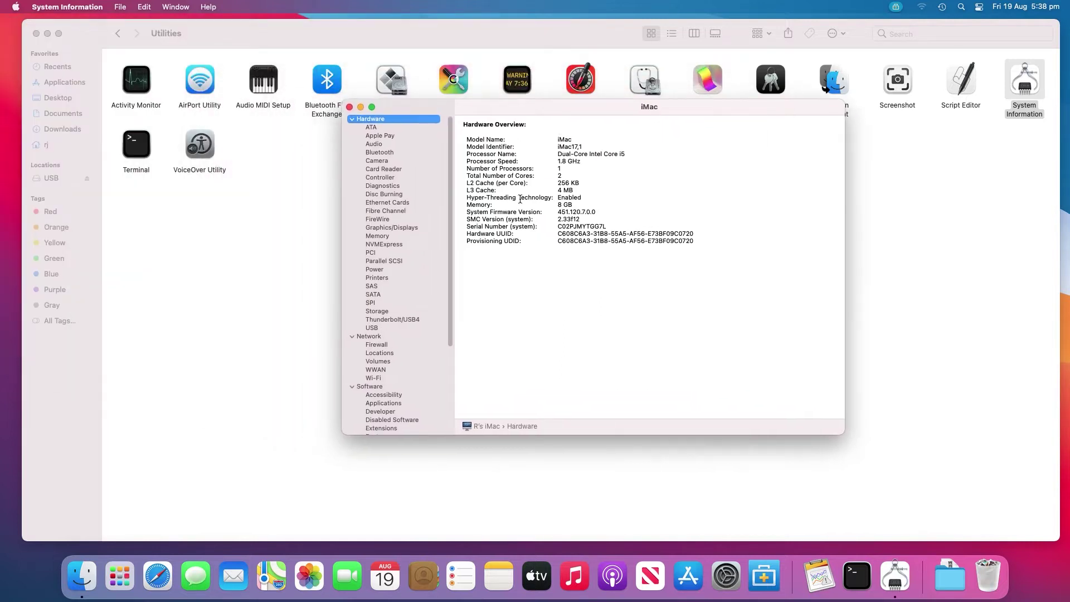
{"action": "left_click", "coordinate": [372, 328]}
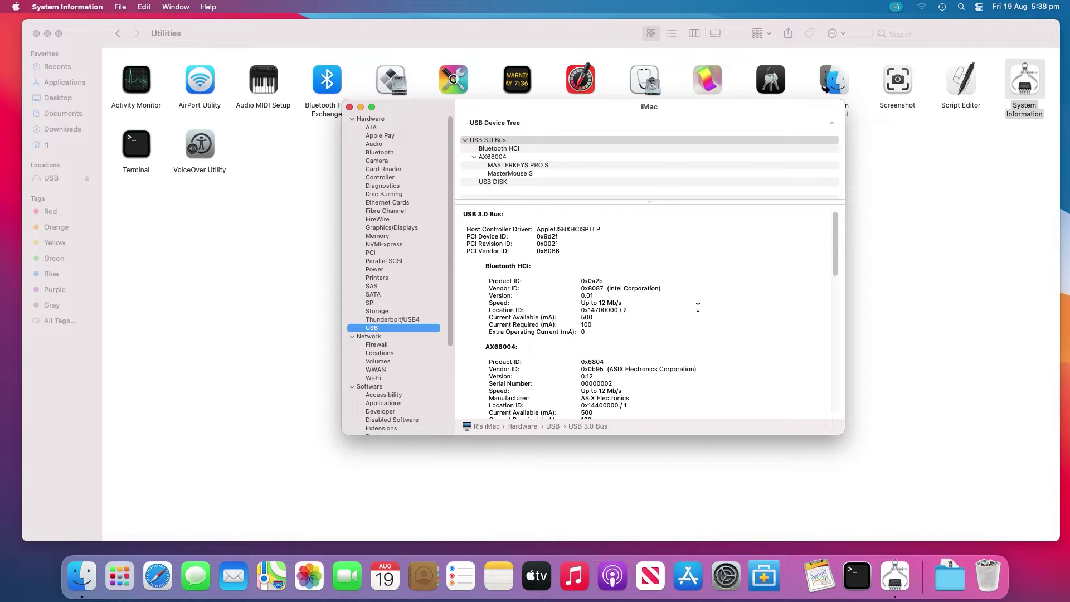
{"action": "left_click", "coordinate": [505, 181]}
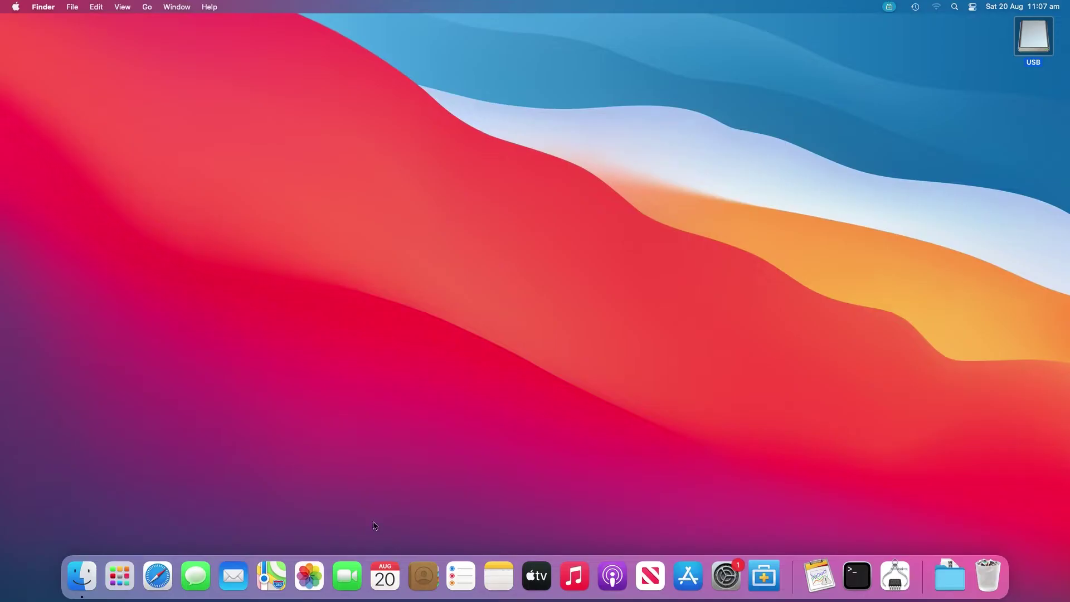
Restart the Mac again, holding Command+Option+P+R to reset NVRAM.
{"action": "left_click", "coordinate": [14, 6]}
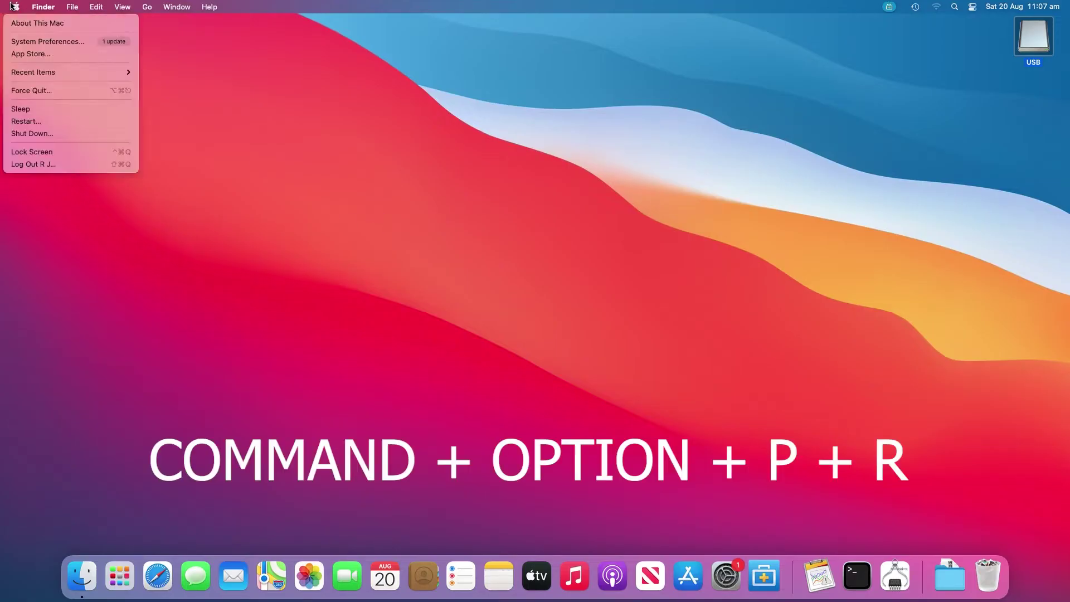
{"action": "left_click", "coordinate": [55, 122]}
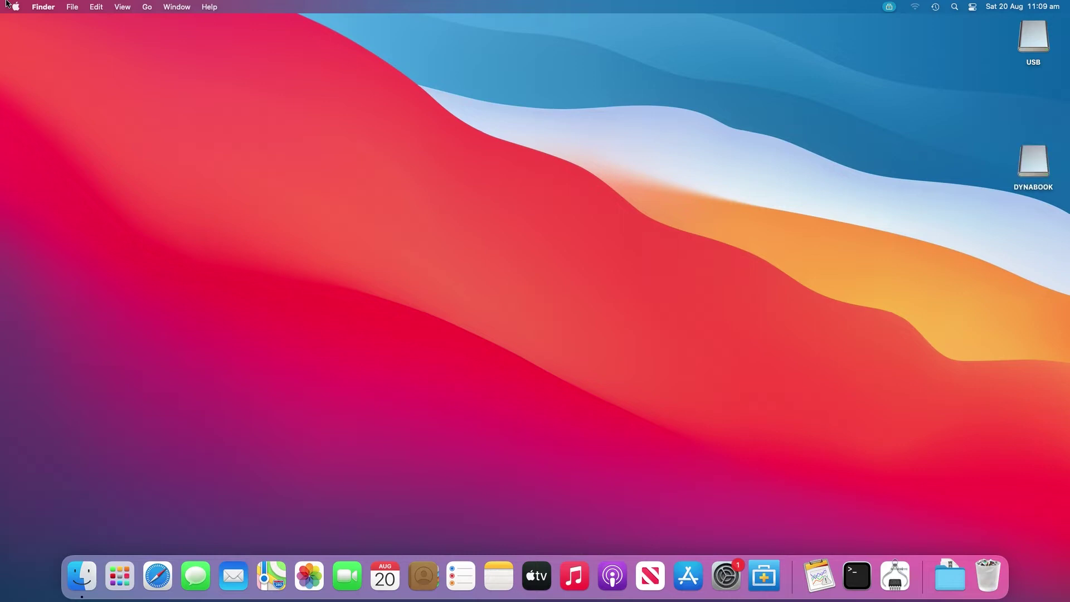
{"action": "left_click", "coordinate": [9, 5]}
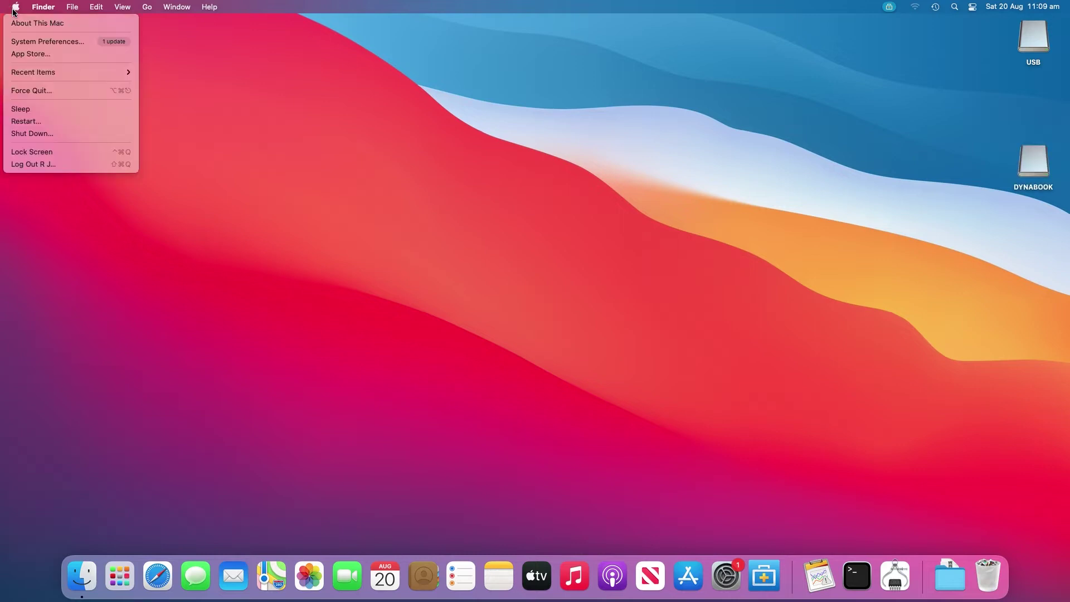
{"action": "left_click", "coordinate": [39, 109]}
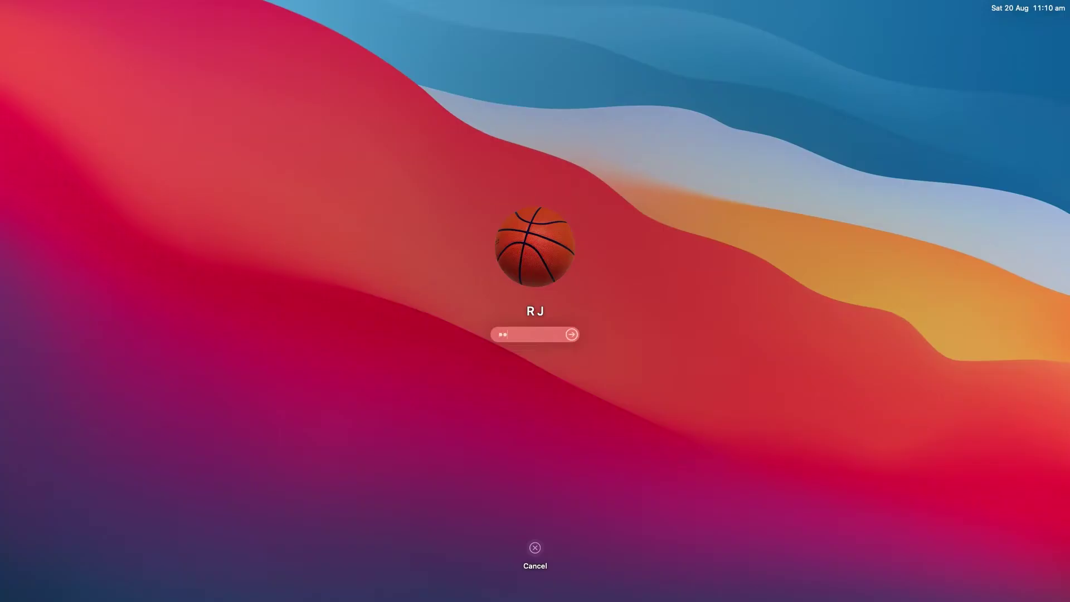
{"action": "type", "text": "••••"}
{"action": "key", "text": "Return"}
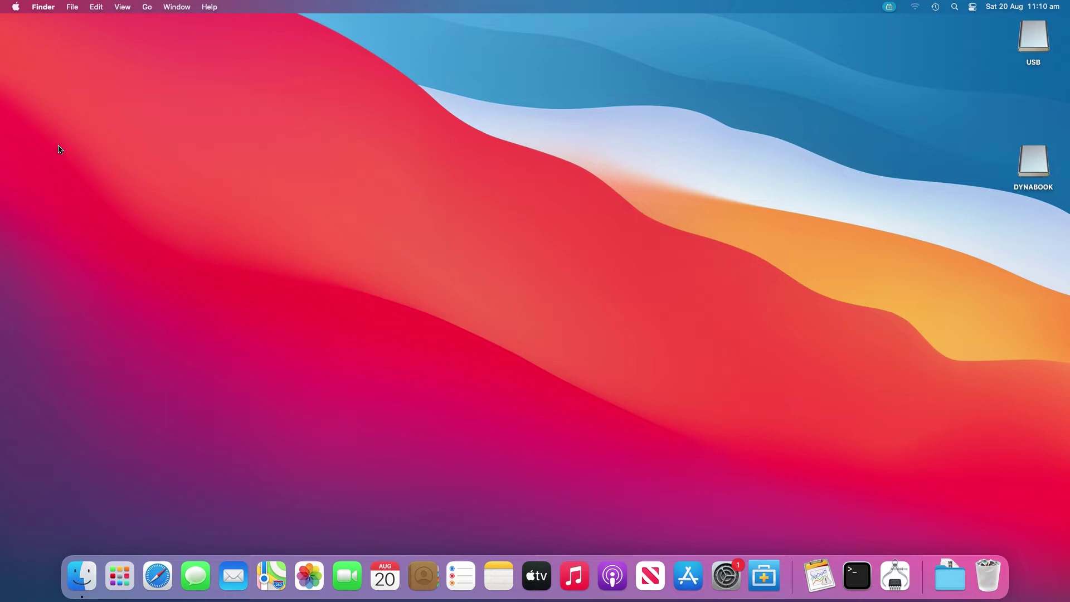
{"action": "left_click", "coordinate": [15, 7]}
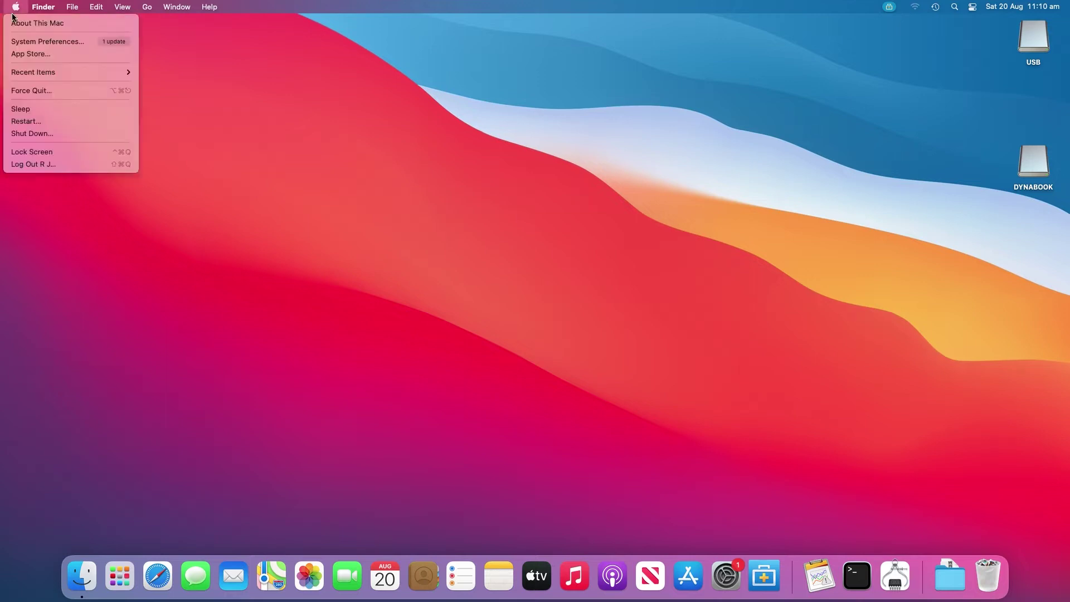
{"action": "left_click", "coordinate": [48, 133]}
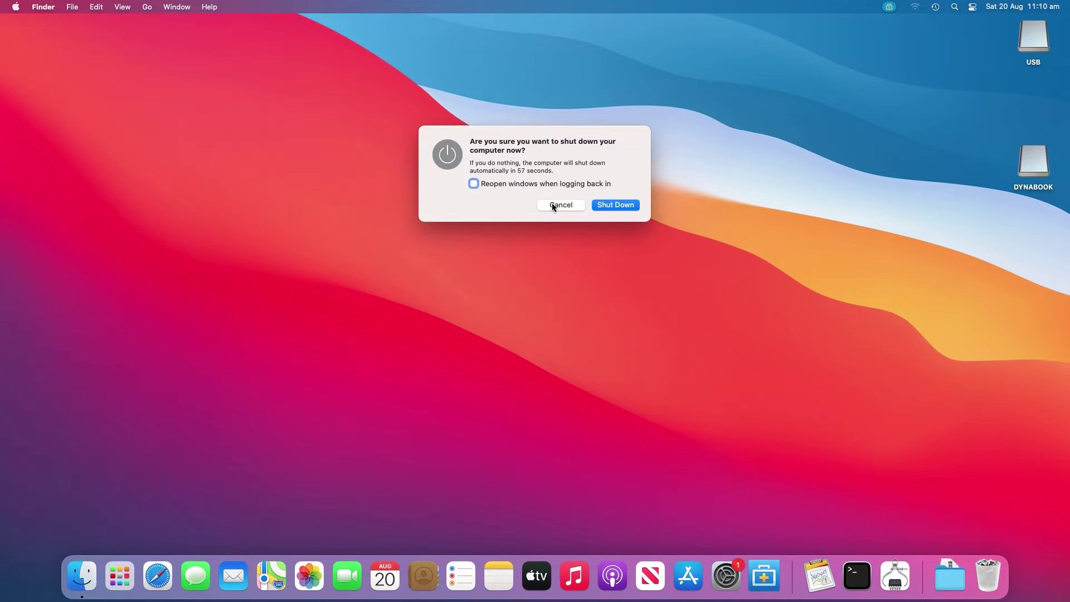
{"action": "left_click", "coordinate": [554, 206]}
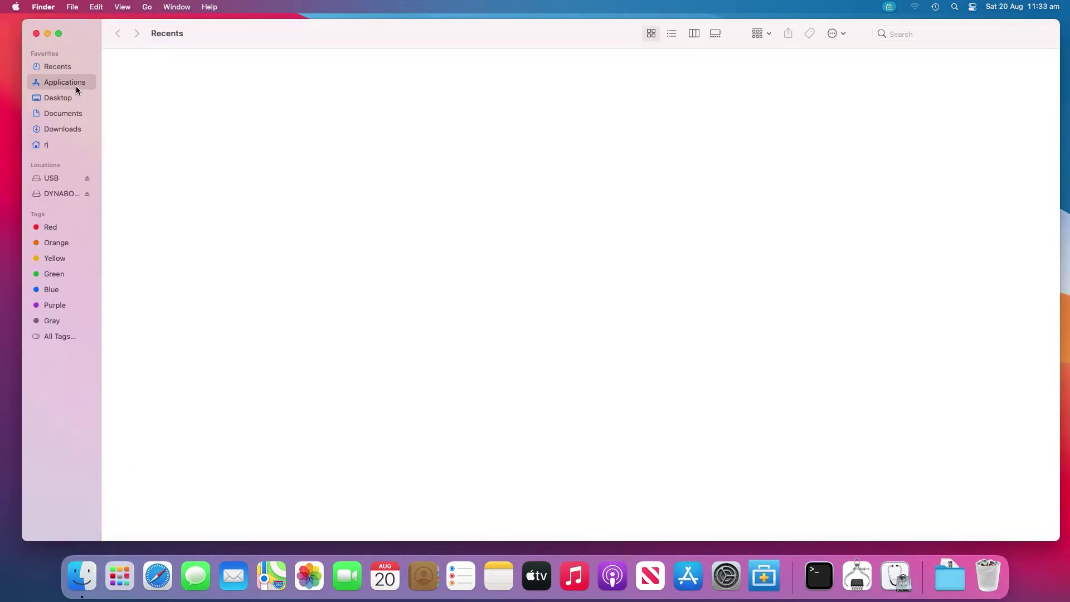
Launch Disk Utility from Utilities and select the DYNABOOK volume.
{"action": "double_click", "coordinate": [577, 217]}
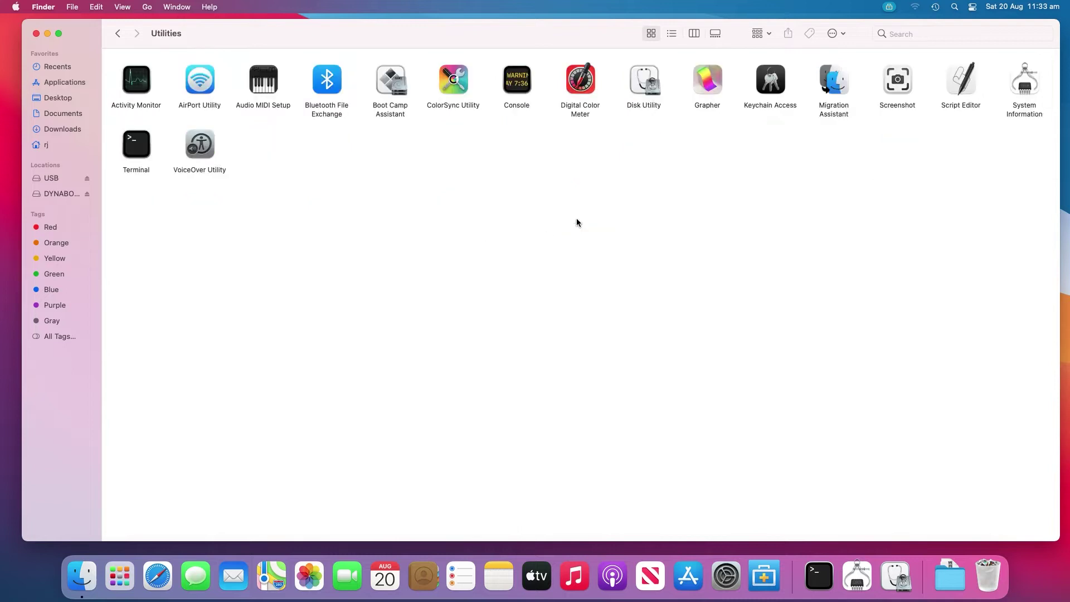
{"action": "double_click", "coordinate": [647, 89]}
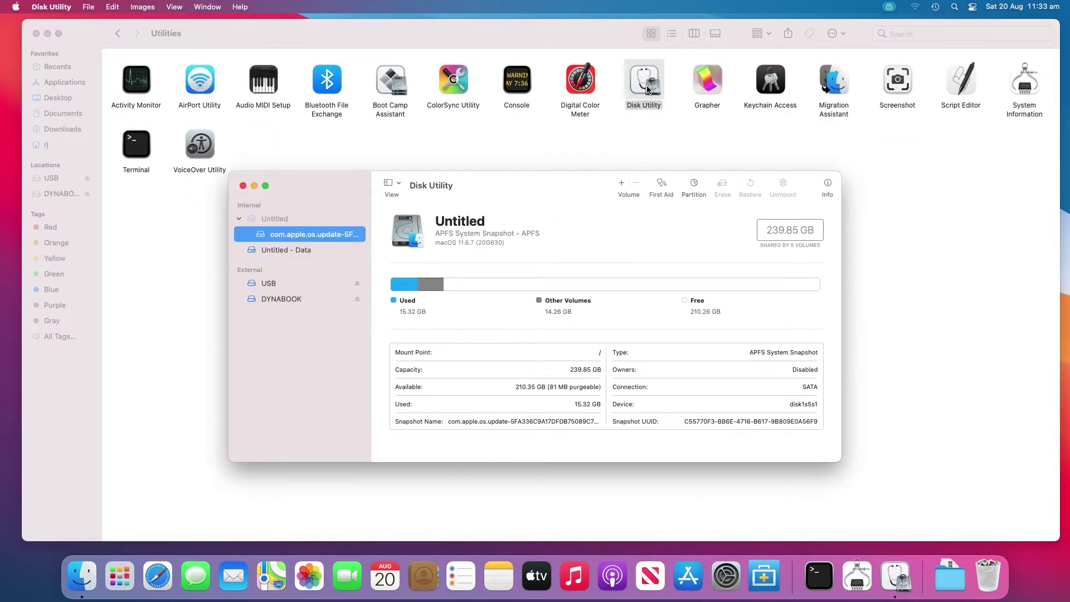
{"action": "left_click", "coordinate": [290, 301]}
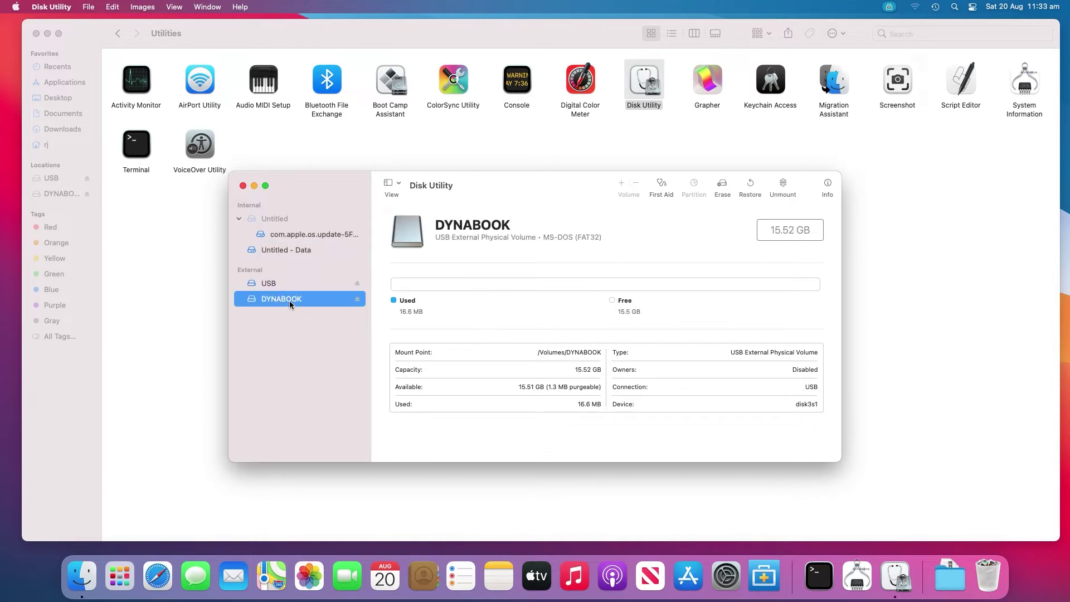
Run First Aid on DYNABOOK, then unmount it and view its volume details.
{"action": "left_click", "coordinate": [660, 184]}
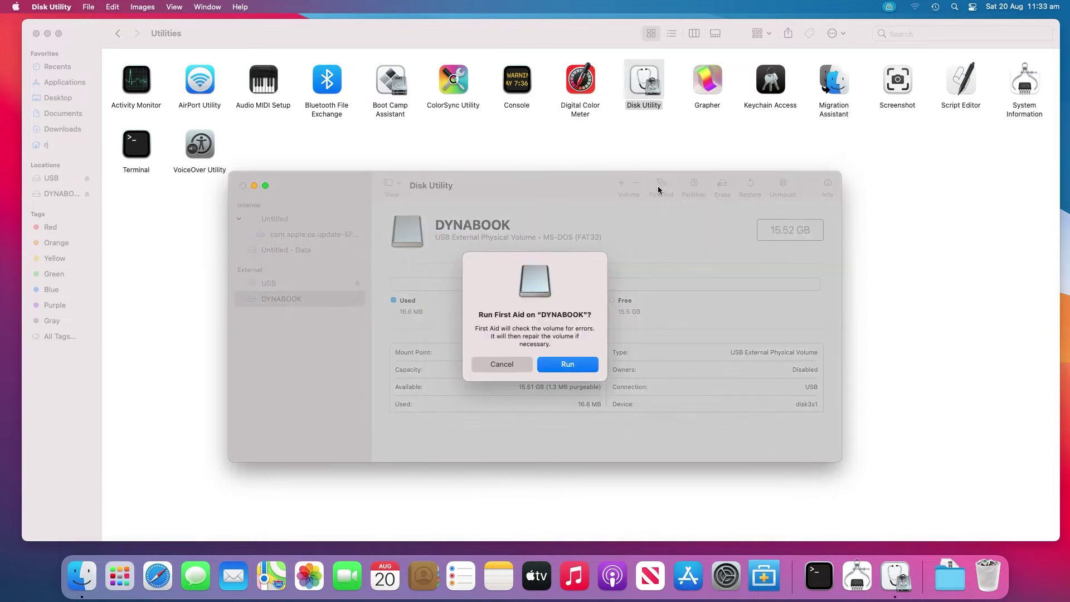
{"action": "left_click", "coordinate": [568, 365]}
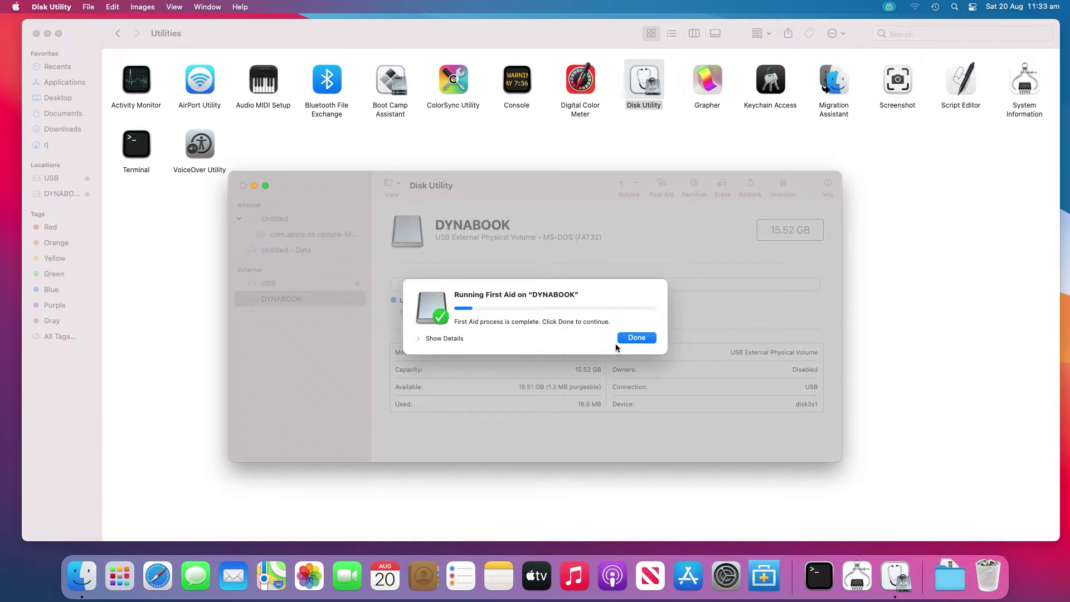
{"action": "left_click", "coordinate": [636, 338]}
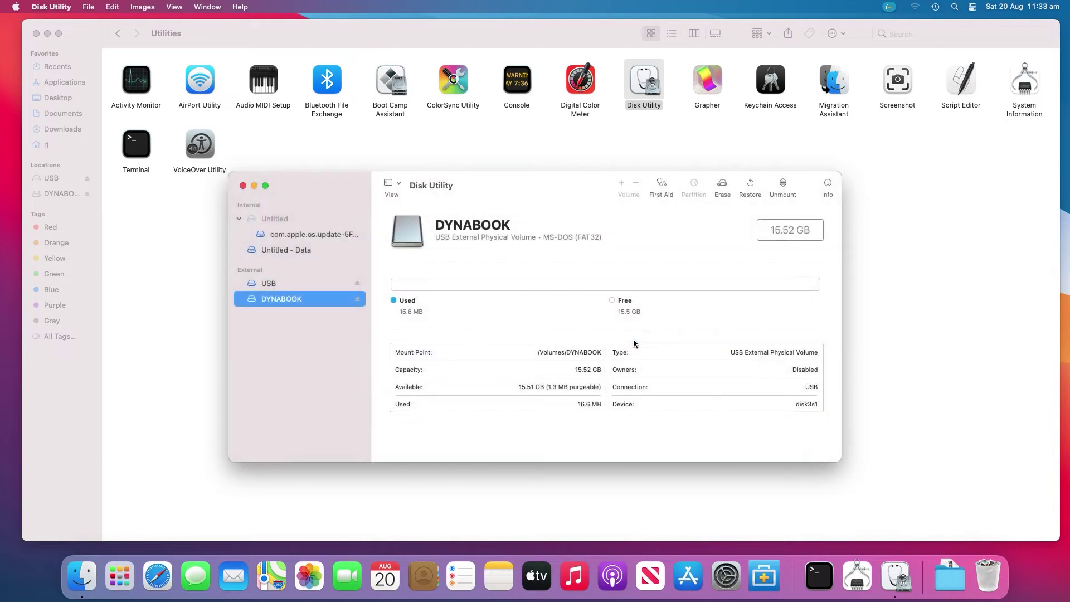
{"action": "left_click", "coordinate": [783, 184]}
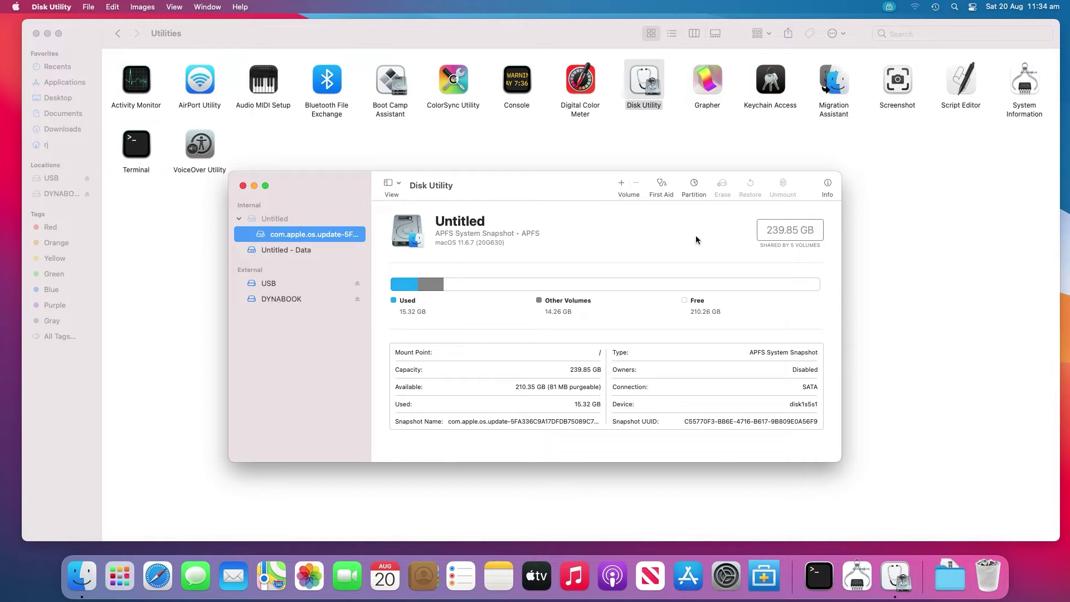
{"action": "left_click", "coordinate": [285, 299]}
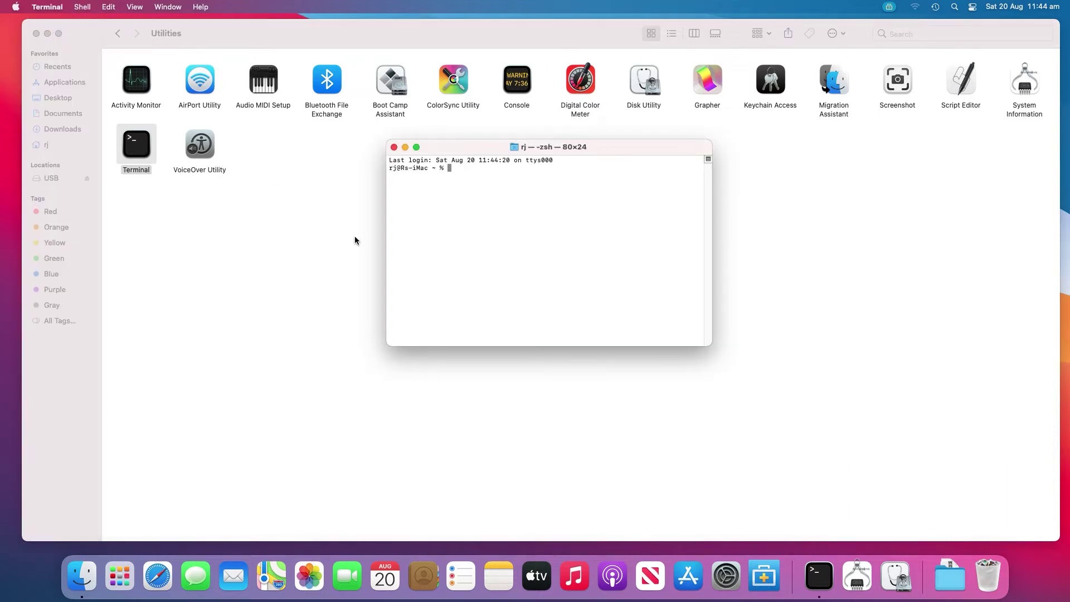
Run diskutil list and diskutil info disk2 to inspect the external disk.
{"action": "type", "text": "disku"}
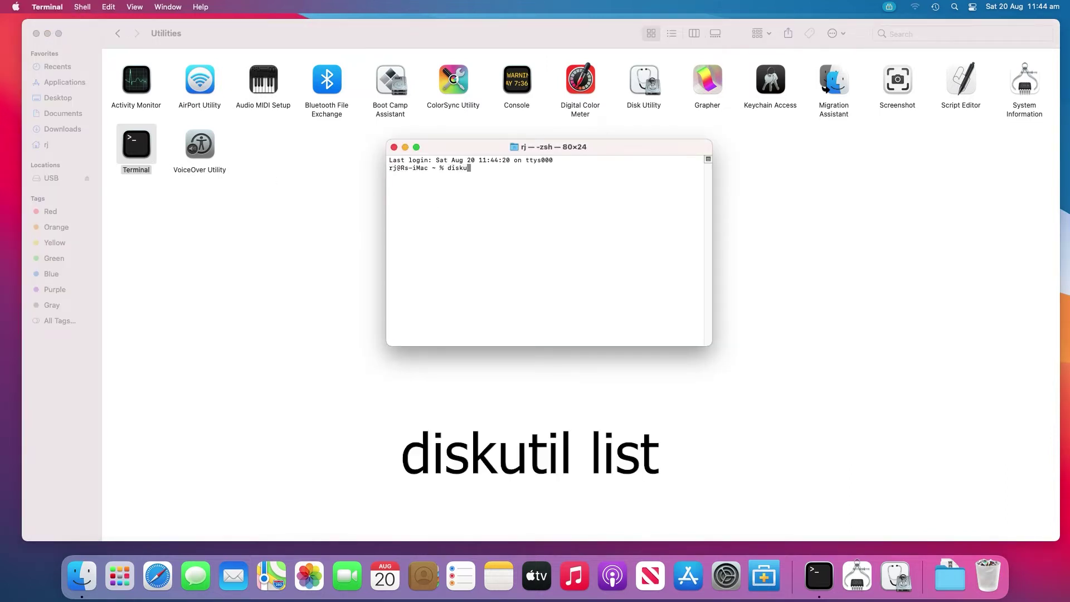
{"action": "type", "text": "til list"}
{"action": "key", "text": "Return"}
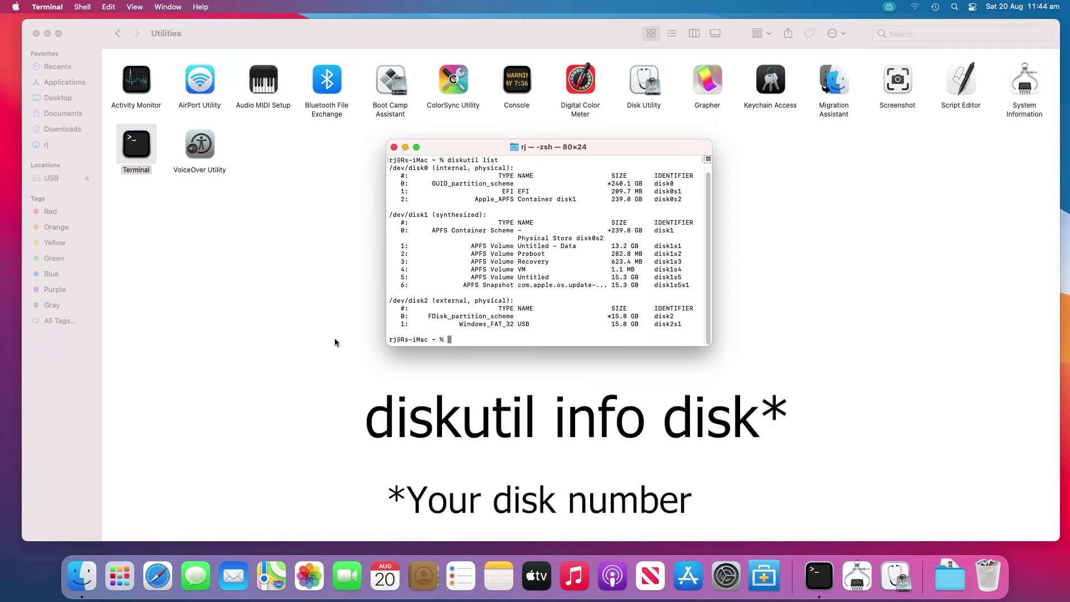
{"action": "type", "text": "diskutil info disk2"}
{"action": "key", "text": "Return"}
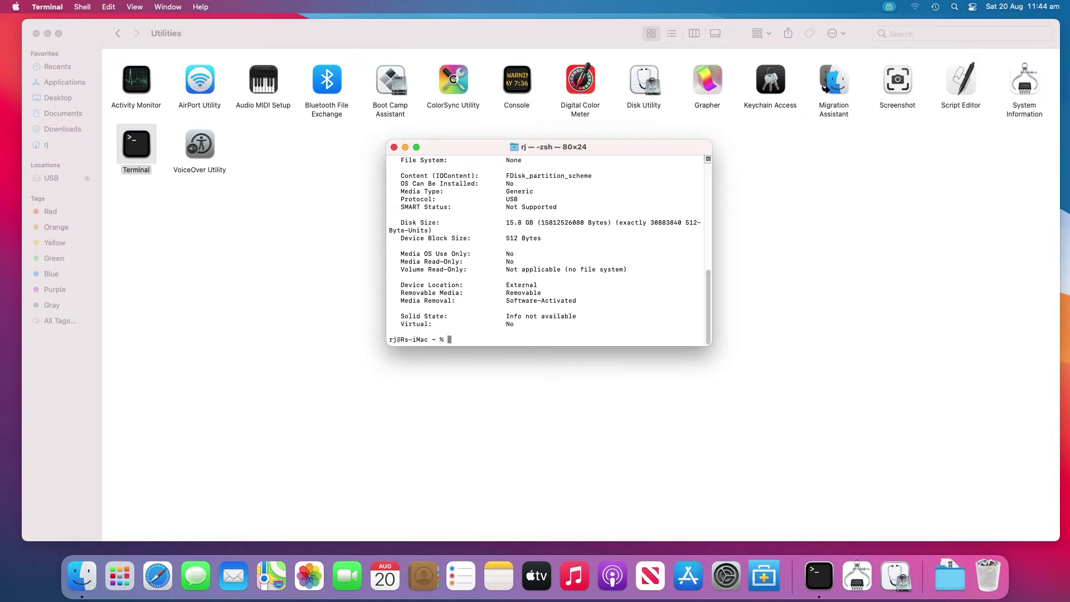
Eject disk2 with diskutil eject, confirm it's gone with diskutil list, and close Terminal.
{"action": "type", "text": "diskutil eje"}
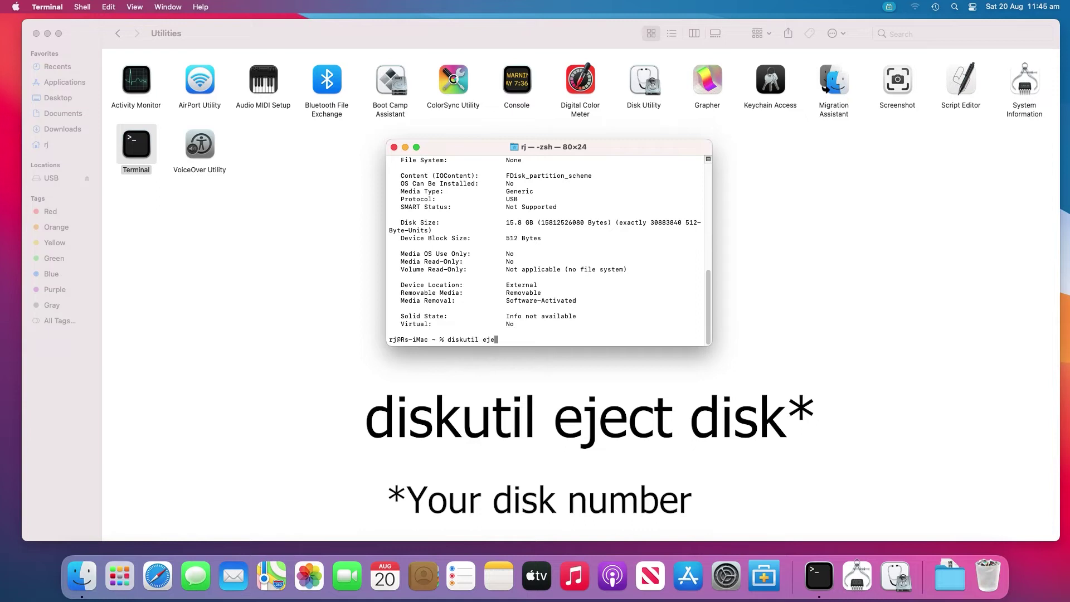
{"action": "type", "text": "ct disk2"}
{"action": "key", "text": "Return"}
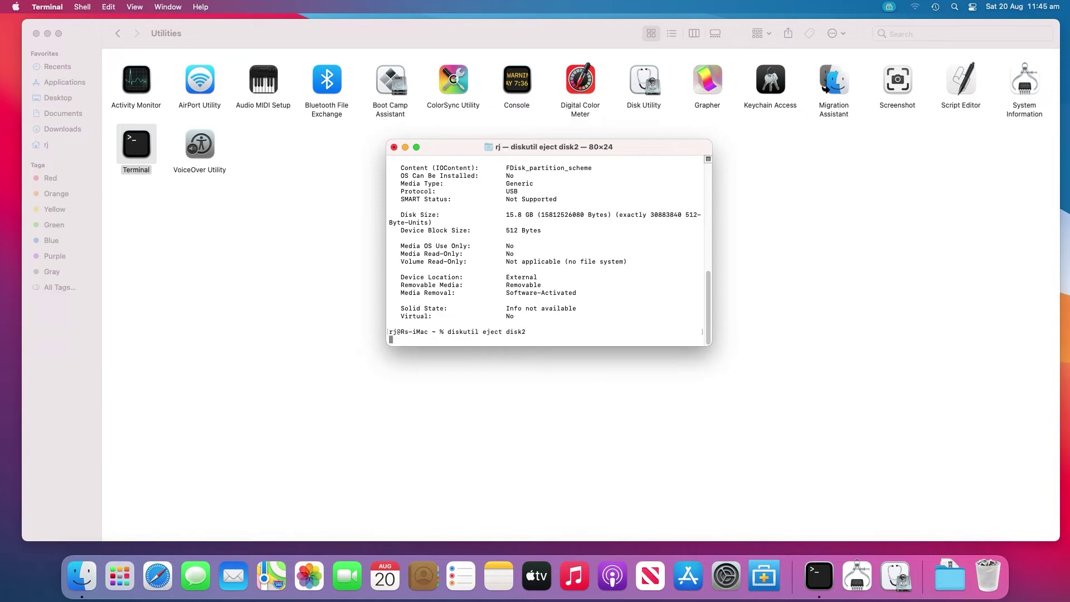
{"action": "type", "text": "diskutil list"}
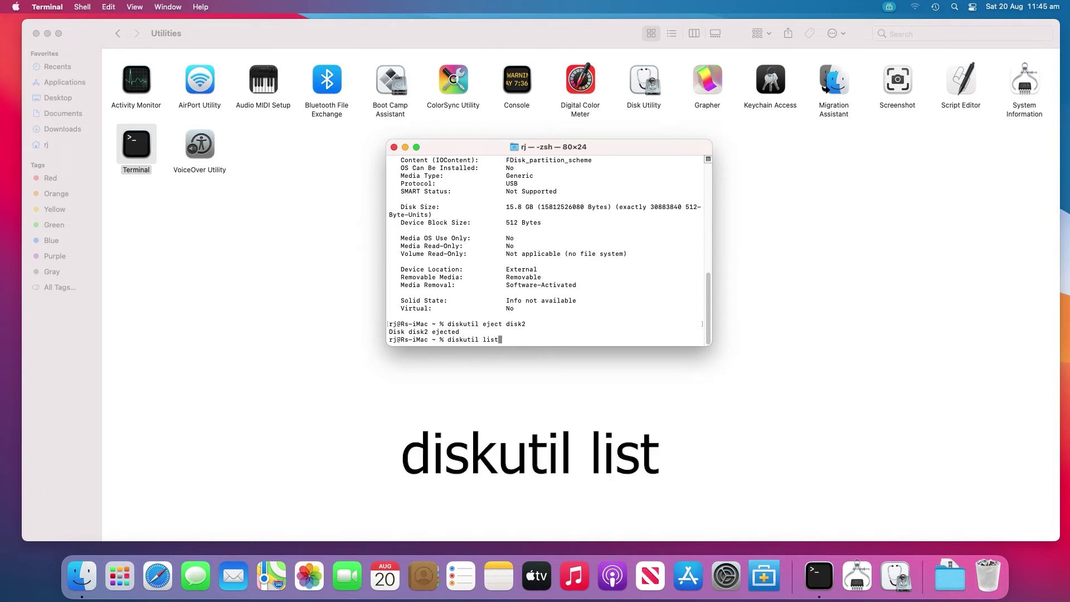
{"action": "key", "text": "Return"}
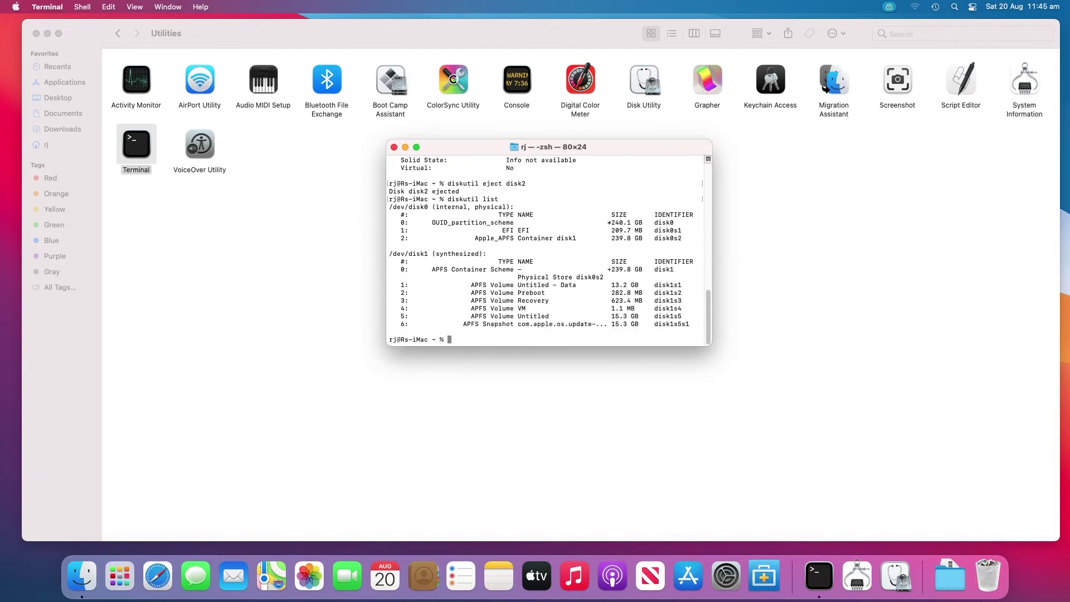
{"action": "left_click", "coordinate": [394, 147]}
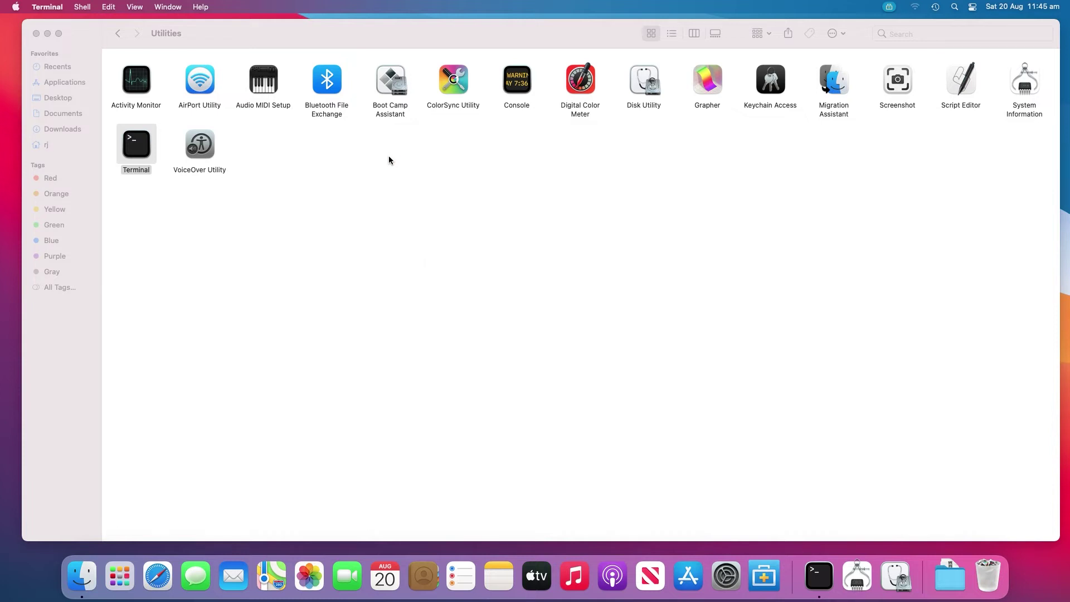
Launch Console and filter its log to Errors and Faults.
{"action": "double_click", "coordinate": [515, 83]}
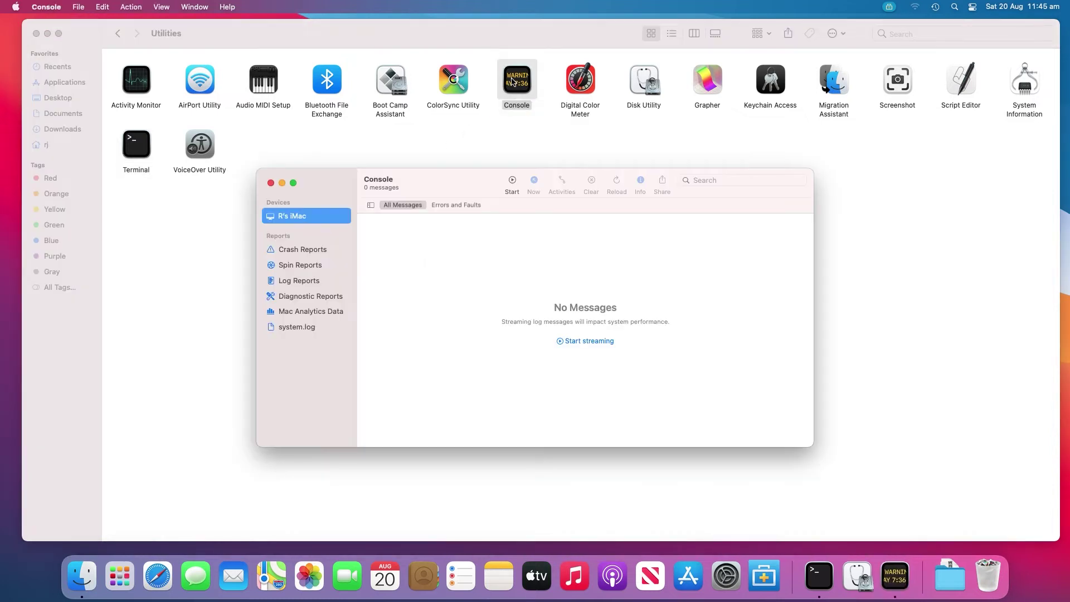
{"action": "left_click", "coordinate": [447, 207]}
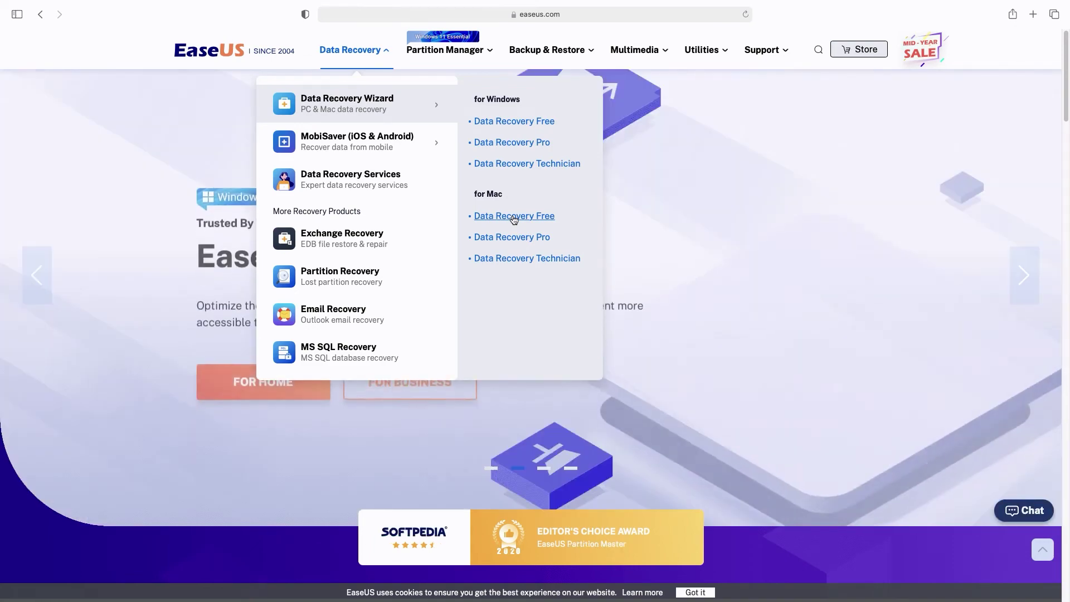
Open the EaseUS Data Recovery Free for Mac page.
{"action": "left_click", "coordinate": [514, 216]}
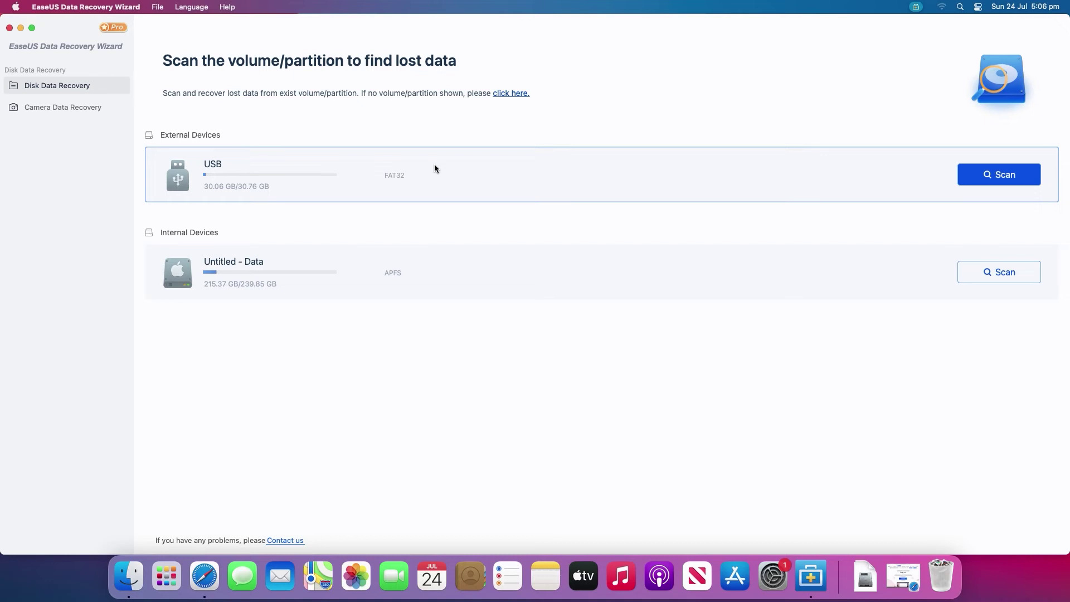
Select the USB drive under External Devices and start its scan.
{"action": "left_click", "coordinate": [434, 165]}
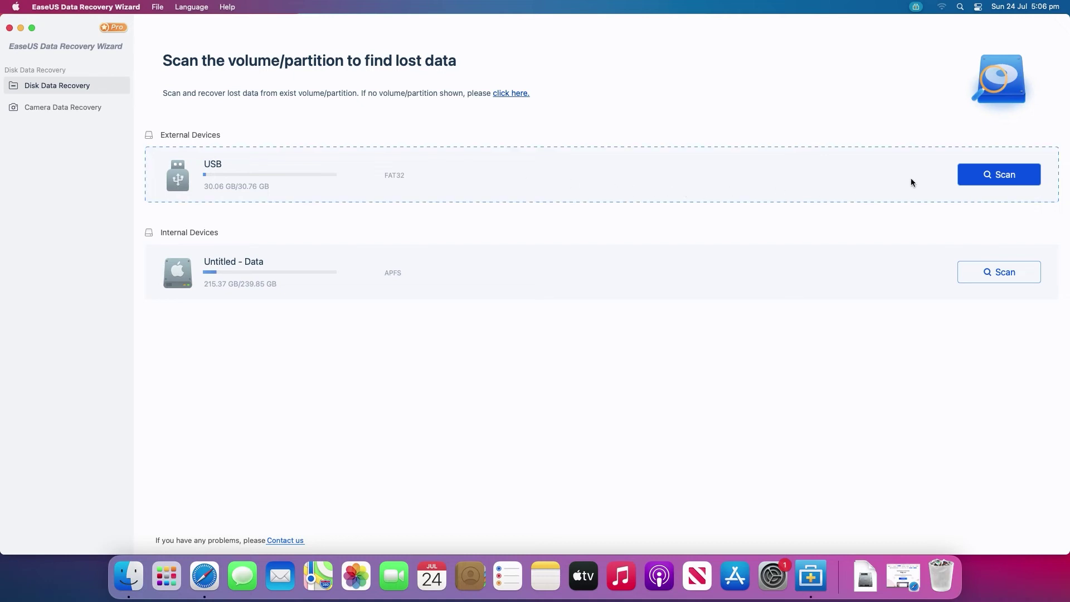
{"action": "left_click", "coordinate": [982, 178]}
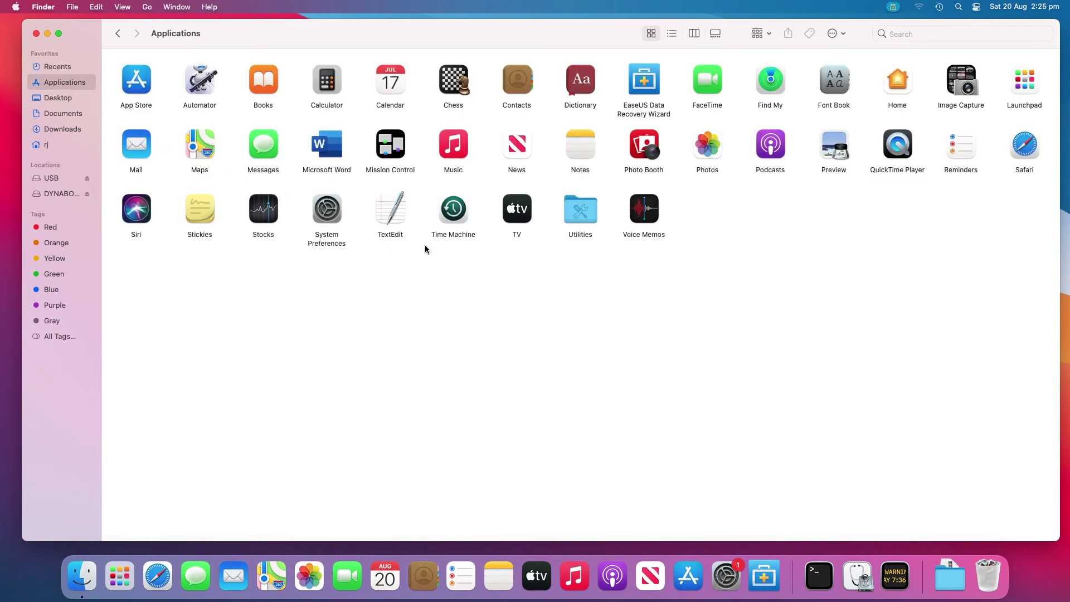
Launch Disk Utility from Utilities, select the DYNABOOK volume and start erasing it.
{"action": "double_click", "coordinate": [592, 226]}
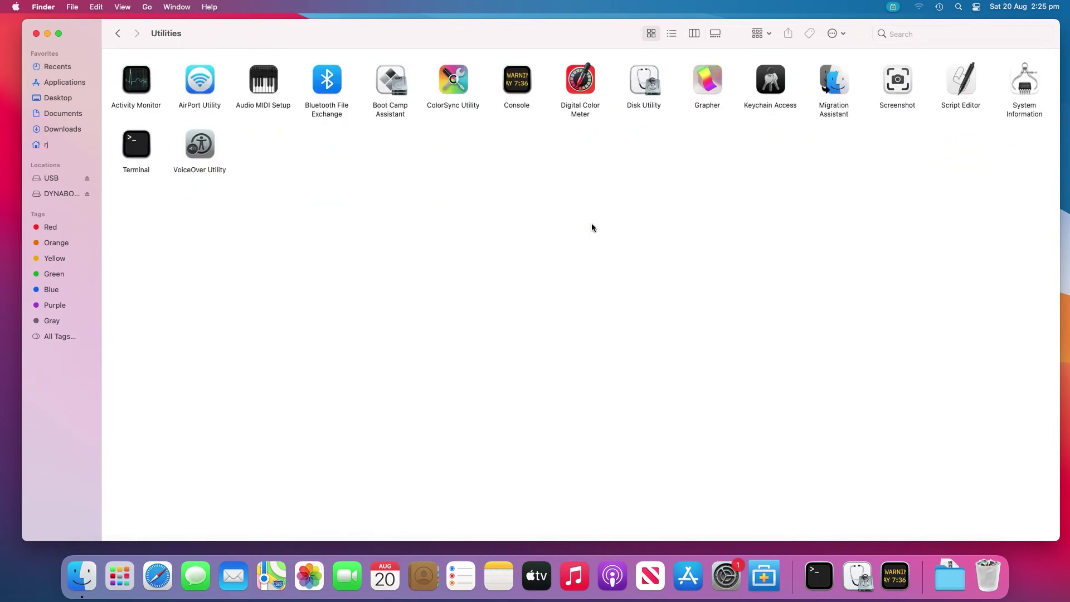
{"action": "double_click", "coordinate": [640, 88]}
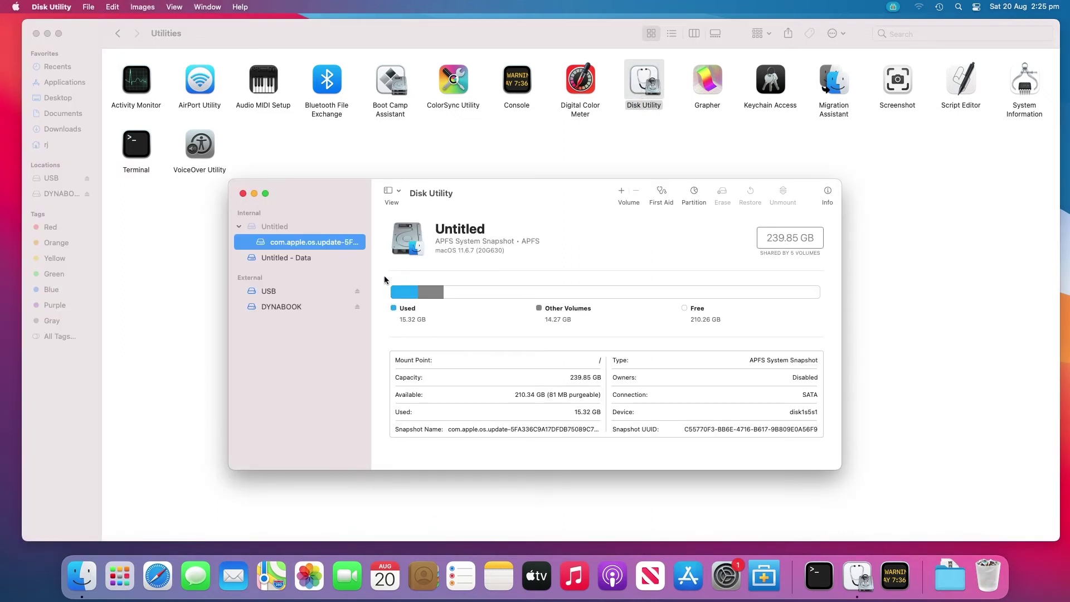
{"action": "left_click", "coordinate": [285, 308]}
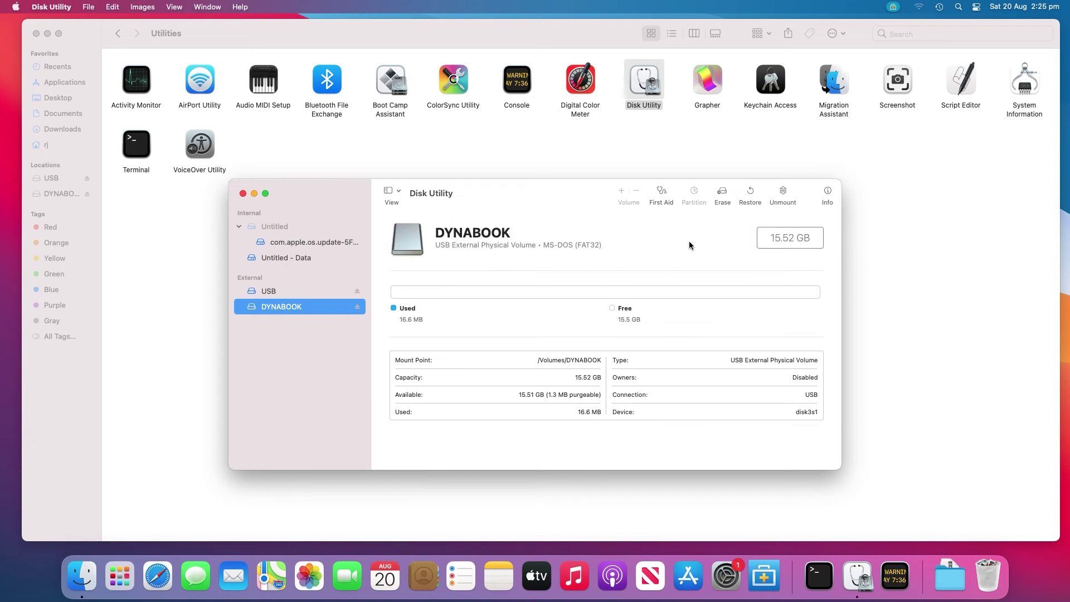
{"action": "left_click", "coordinate": [724, 192]}
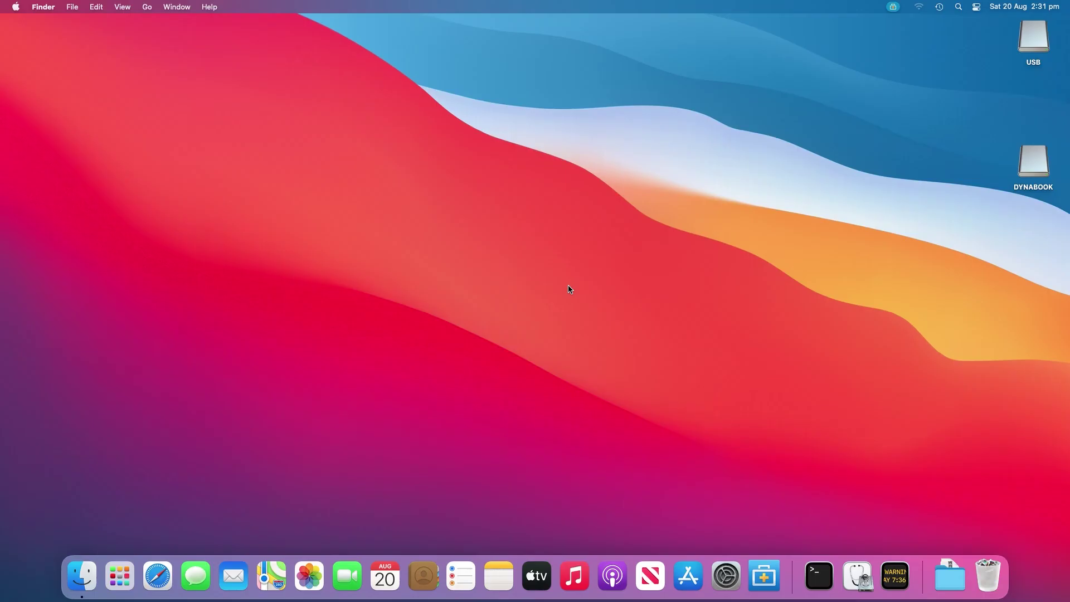
Check About This Mac's overview and run Software Update, which offers Safari 15.6.
{"action": "left_click", "coordinate": [17, 7]}
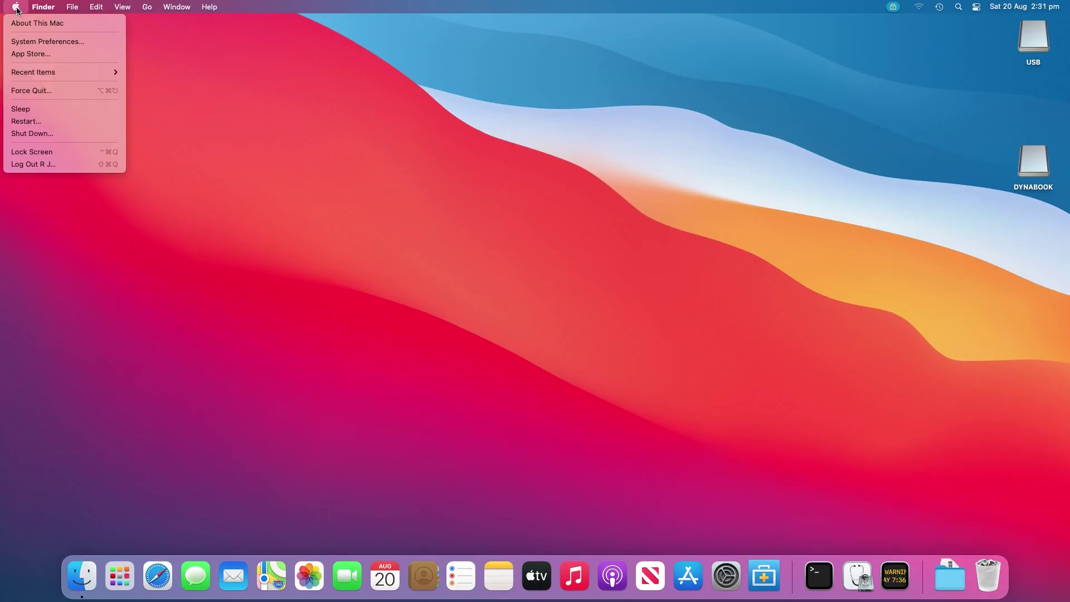
{"action": "left_click", "coordinate": [23, 24]}
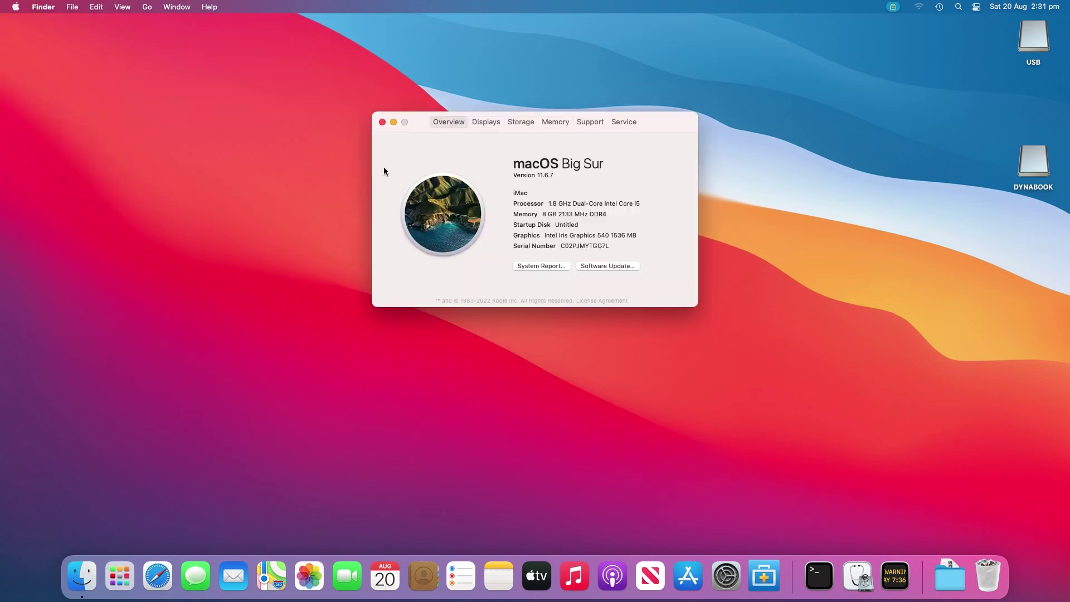
{"action": "left_click", "coordinate": [606, 268]}
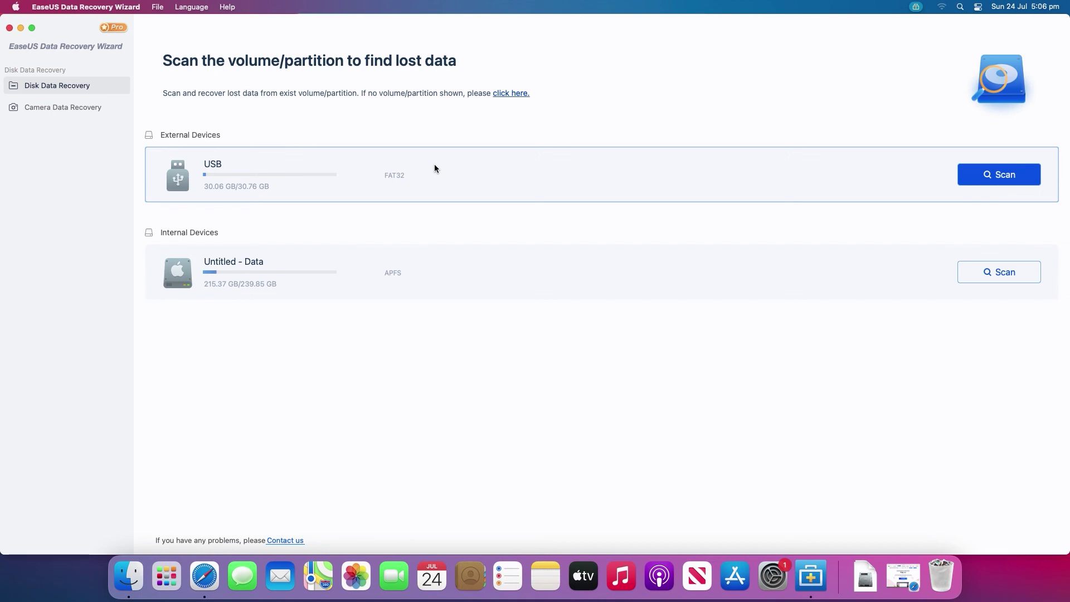
Scan the USB drive and filter the results by Type to show only the 25 Document files.
{"action": "left_click", "coordinate": [435, 167]}
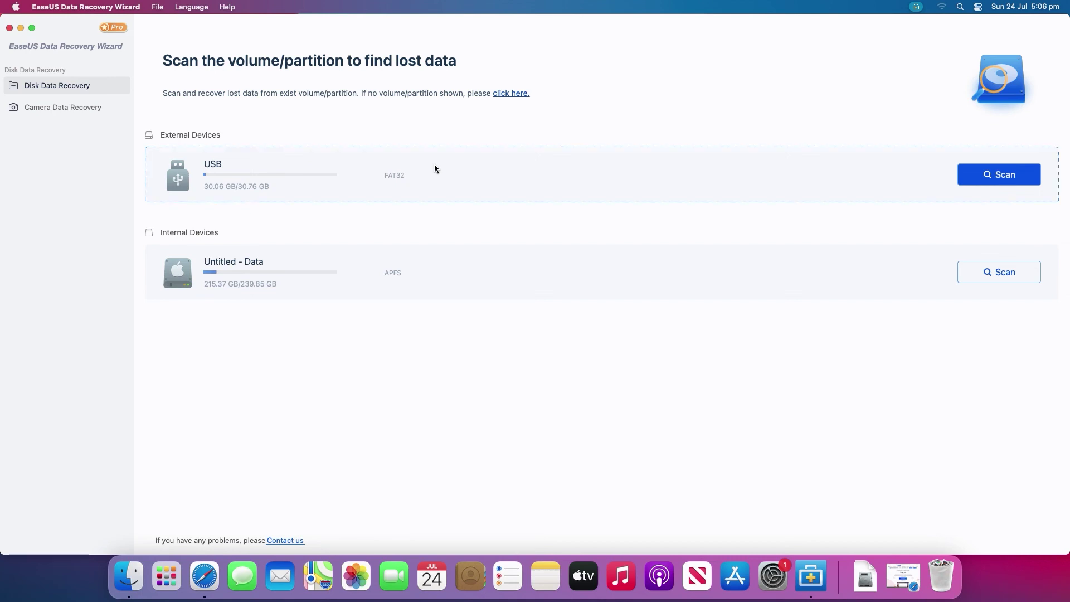
{"action": "left_click", "coordinate": [984, 177]}
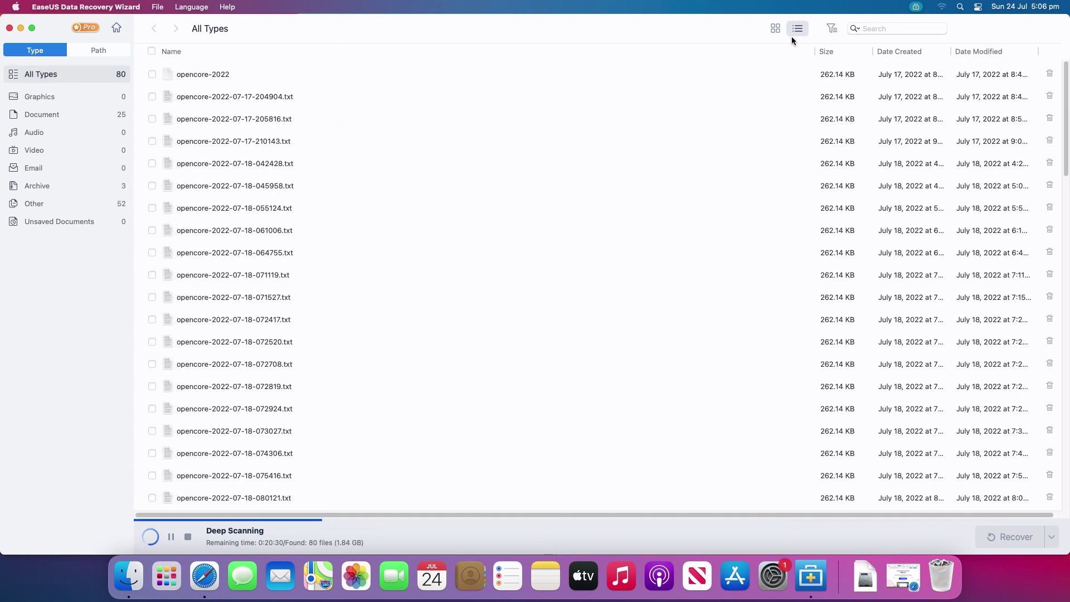
{"action": "left_click", "coordinate": [830, 28]}
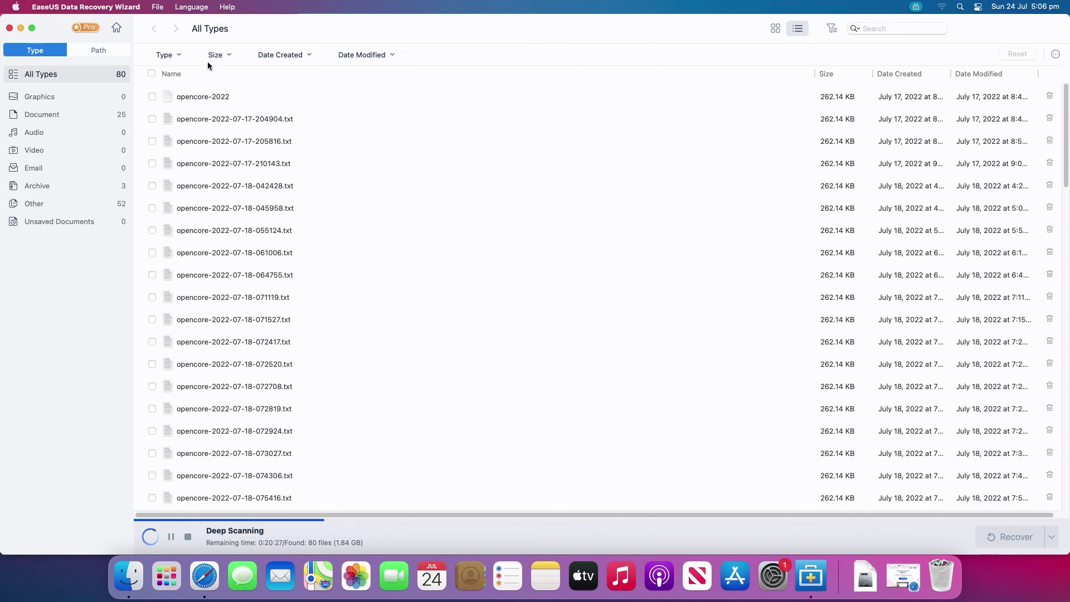
{"action": "left_click", "coordinate": [167, 55]}
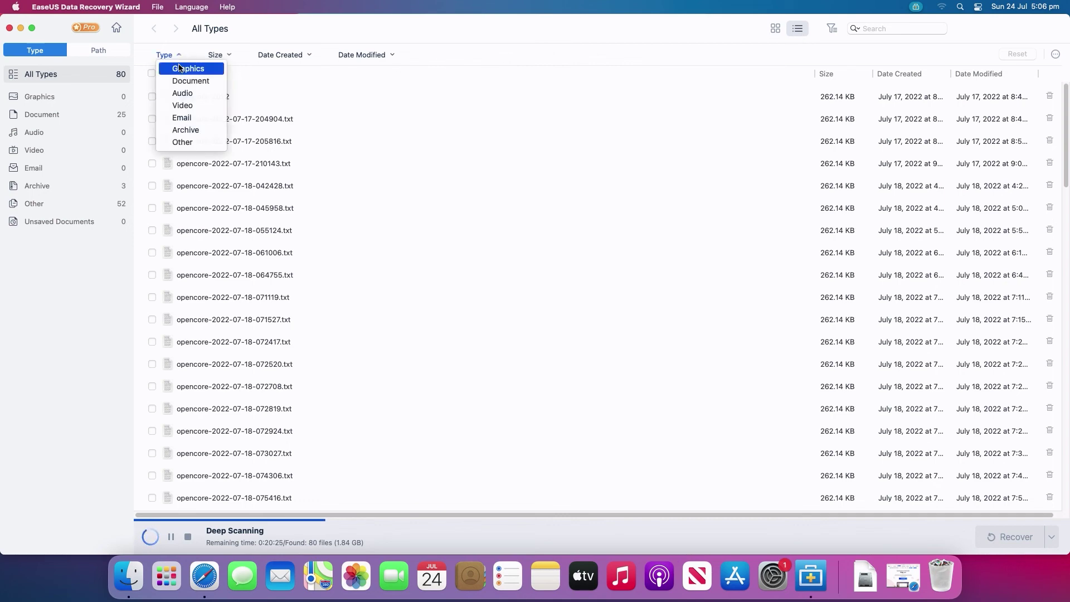
{"action": "left_click", "coordinate": [183, 82]}
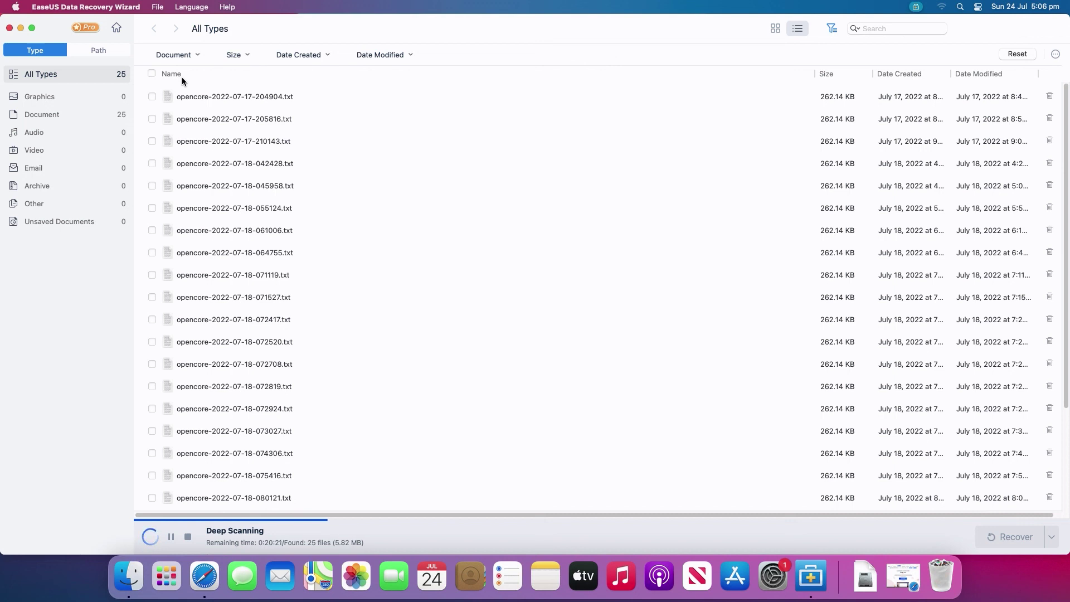
Tick opencore-2022-07-17-204904.txt and start recovering it to a chosen save location.
{"action": "left_click", "coordinate": [166, 101]}
{"action": "left_click", "coordinate": [151, 98]}
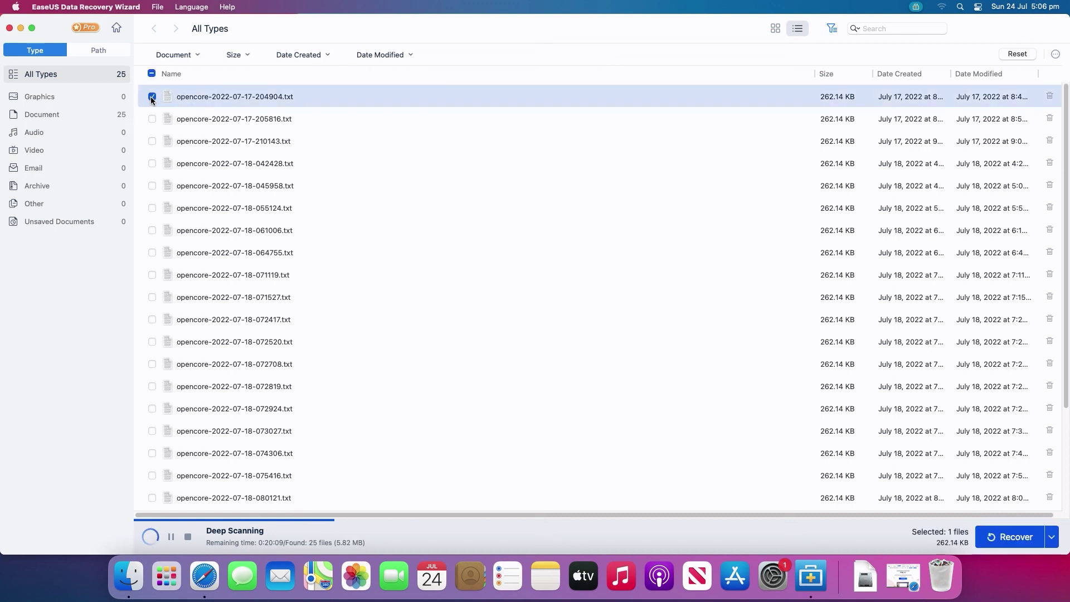
{"action": "left_click", "coordinate": [1015, 537]}
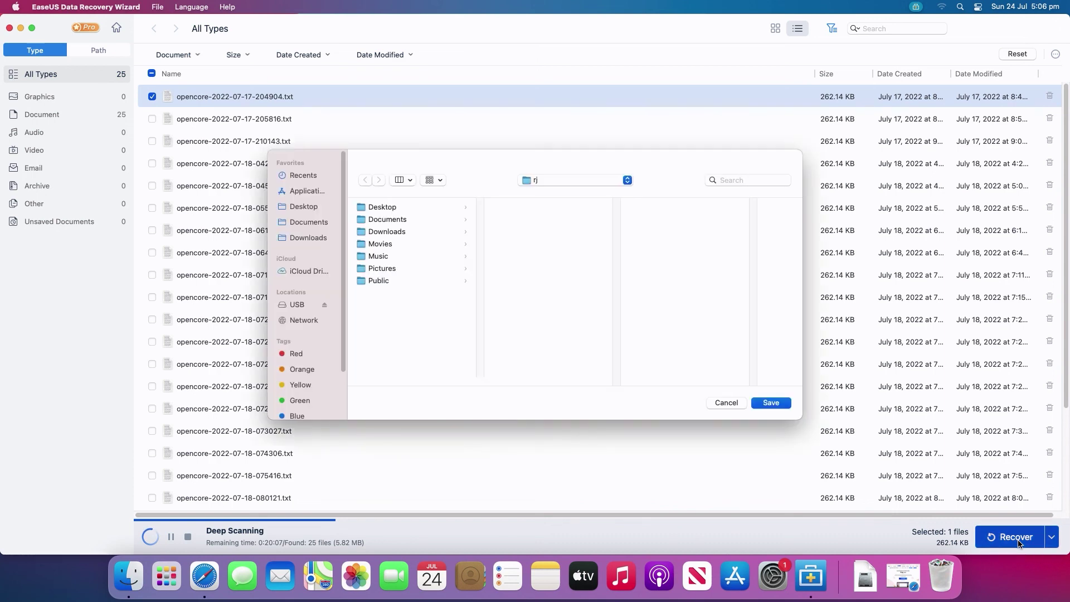